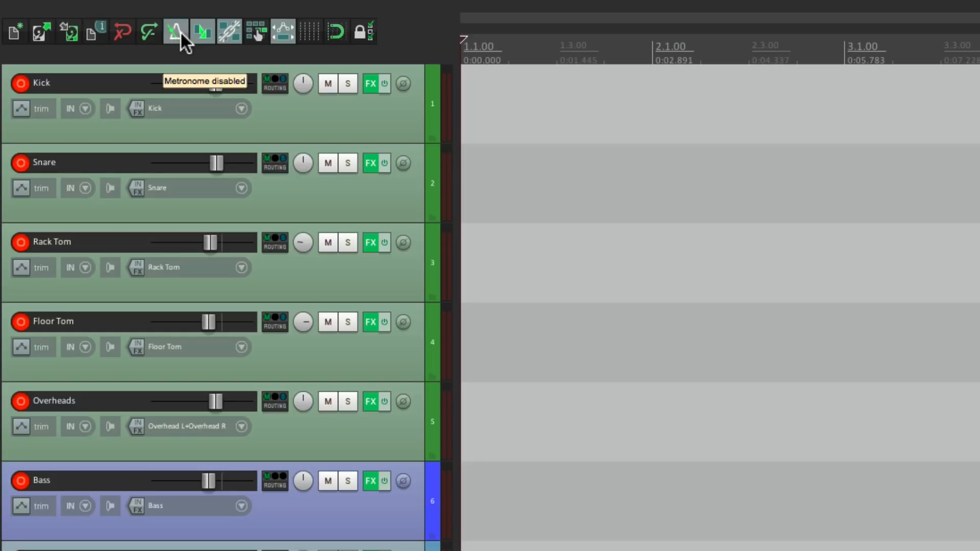
# Step: Enable the metronome and play the project briefly from the start to hear the click
pyautogui.click(179, 30)
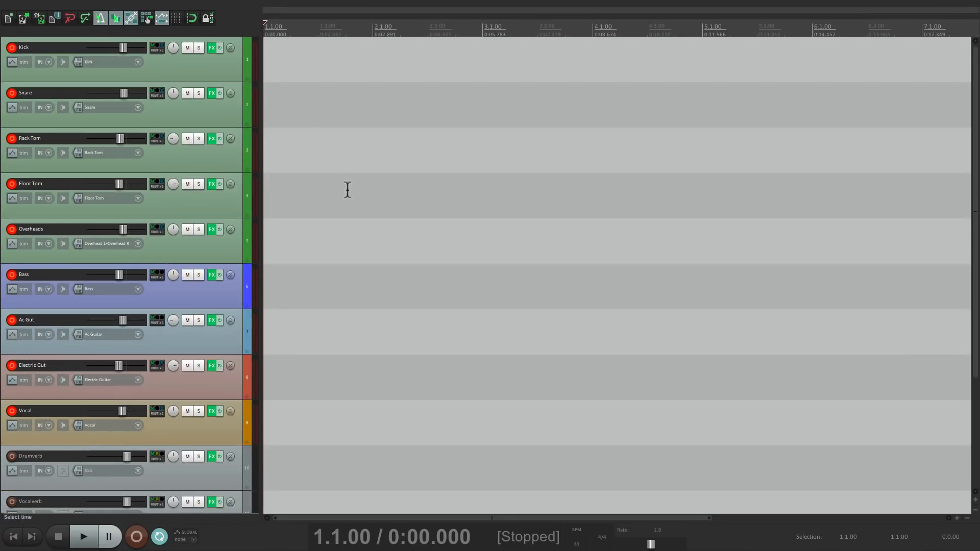
pyautogui.press('space')
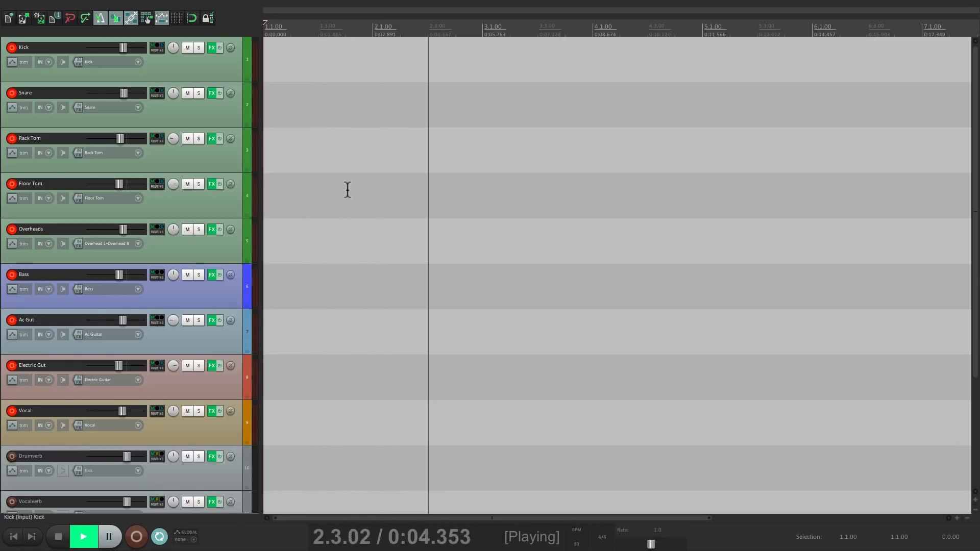
pyautogui.press('space')
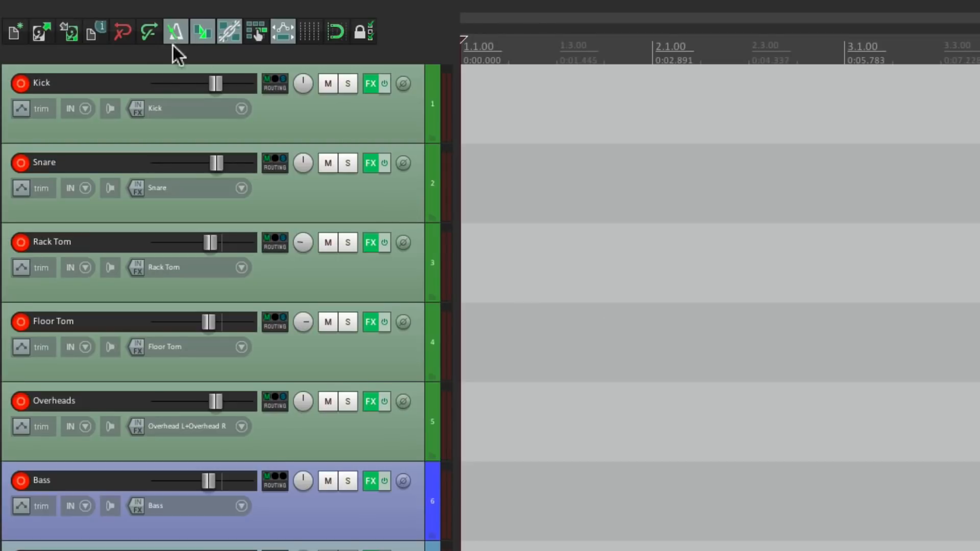
# Step: Disable the metronome and play the project briefly without the click
pyautogui.click(164, 28)
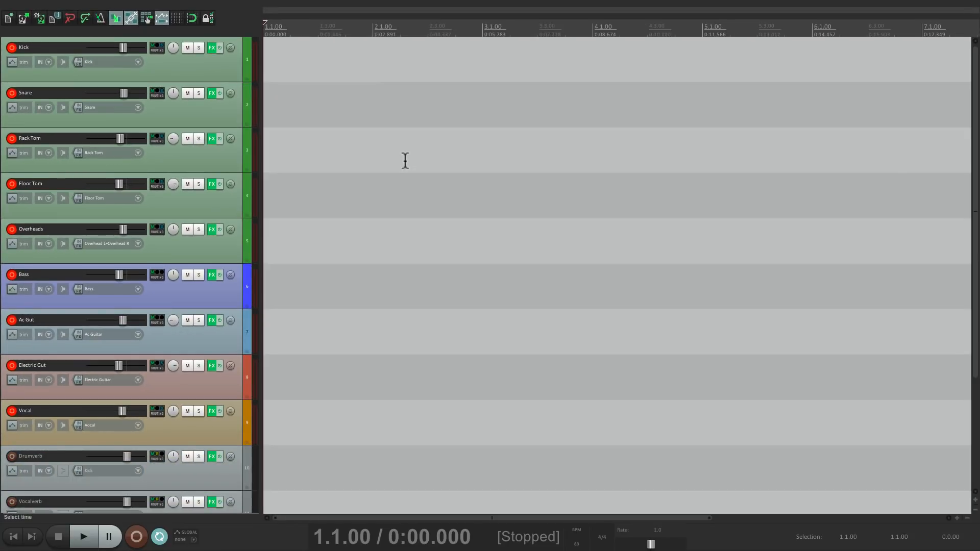
pyautogui.press('space')
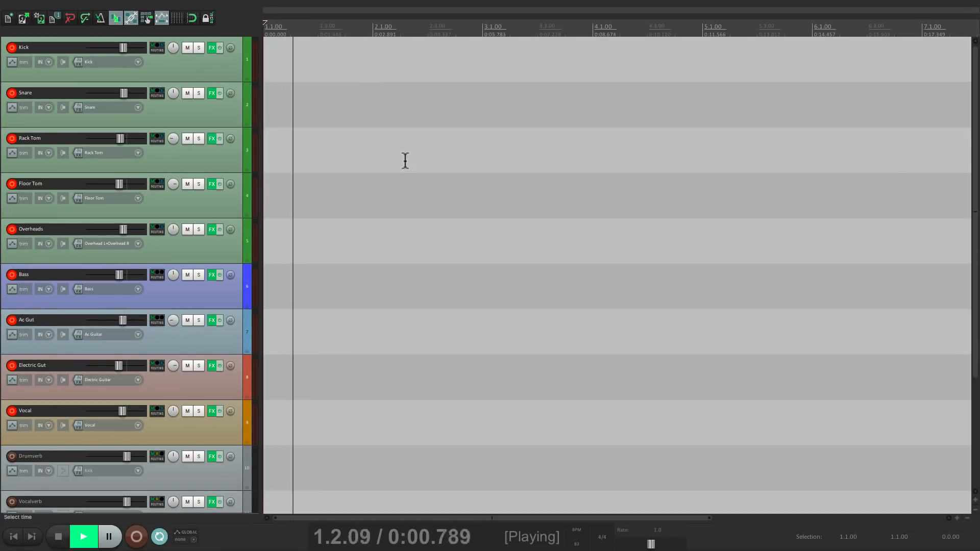
pyautogui.press('space')
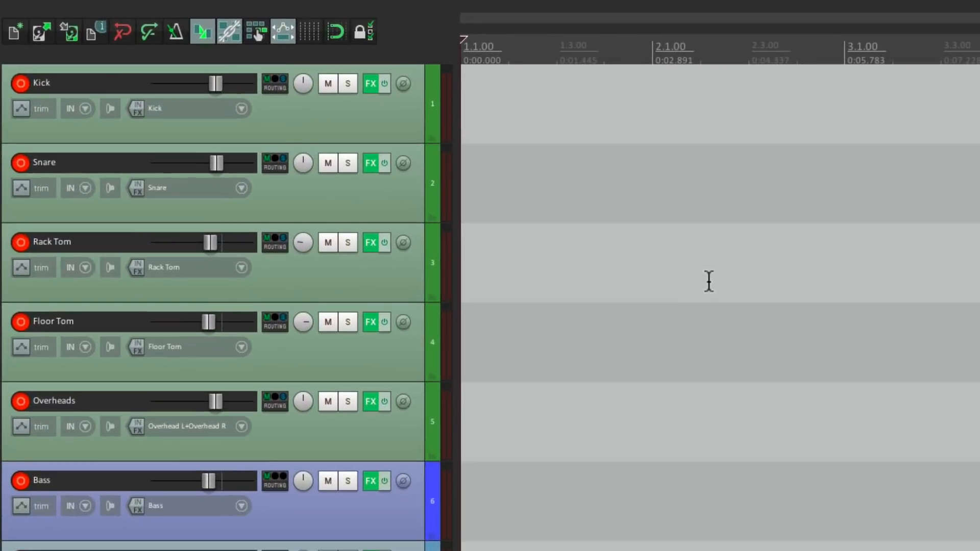
# Step: In the metronome settings, turn off the metronome during playback and test this with a short playback and a short recording
pyautogui.rightClick(175, 29)
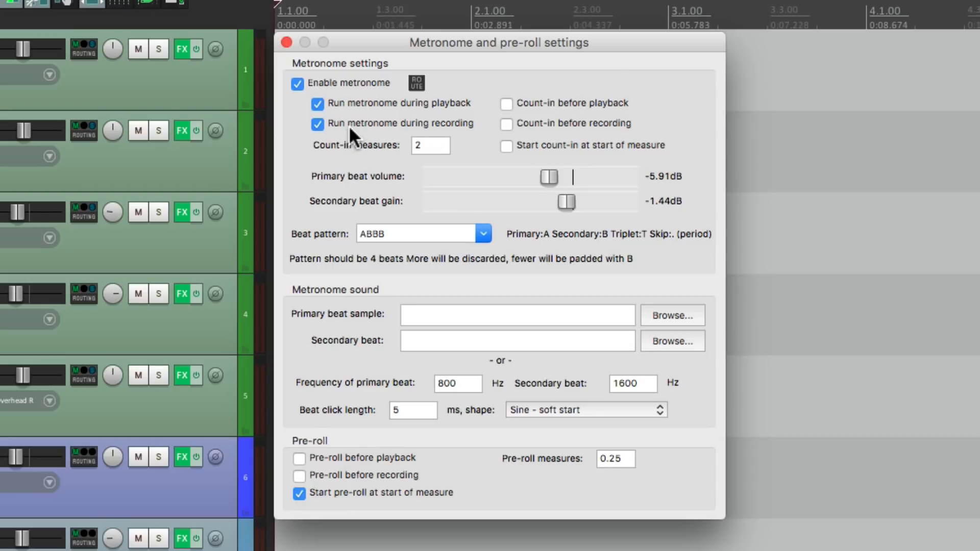
pyautogui.click(317, 103)
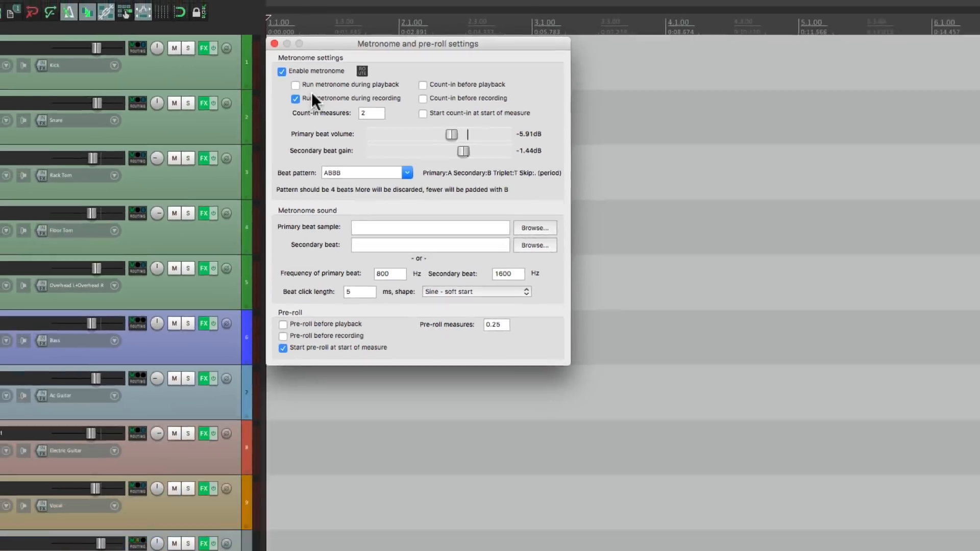
pyautogui.press('space')
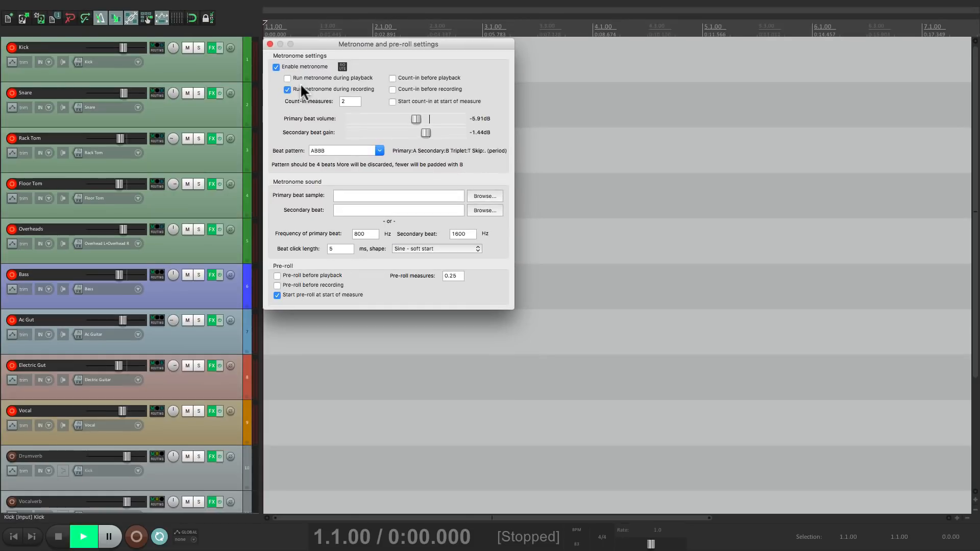
pyautogui.press('space')
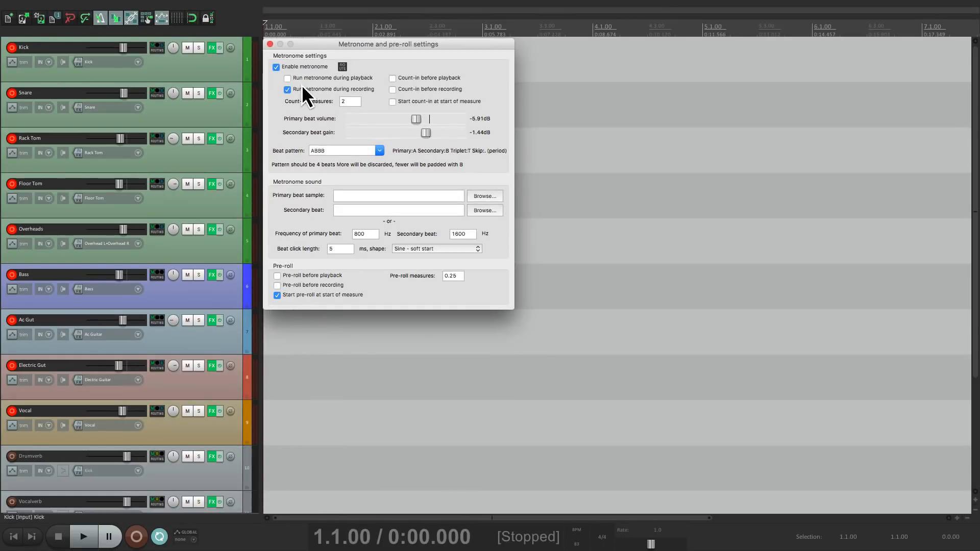
pyautogui.click(137, 536)
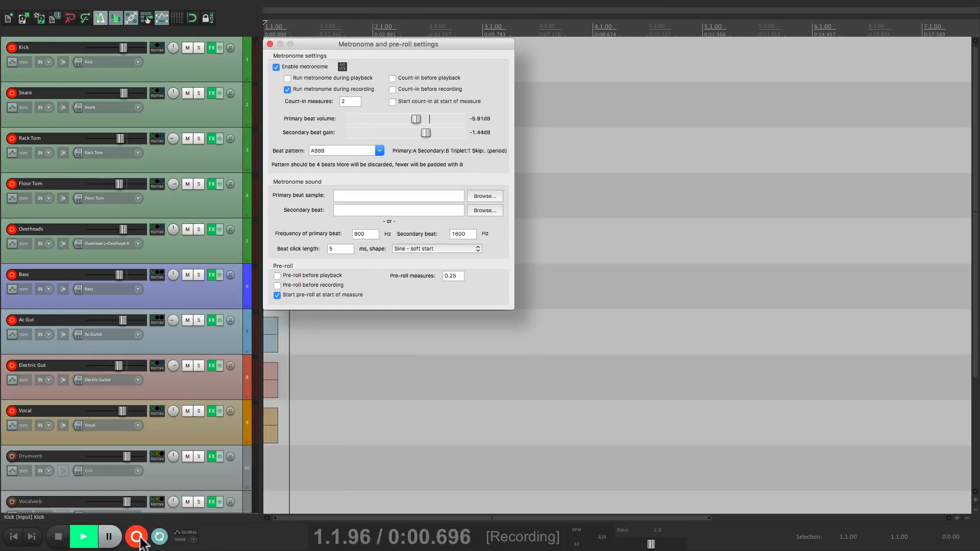
pyautogui.click(140, 539)
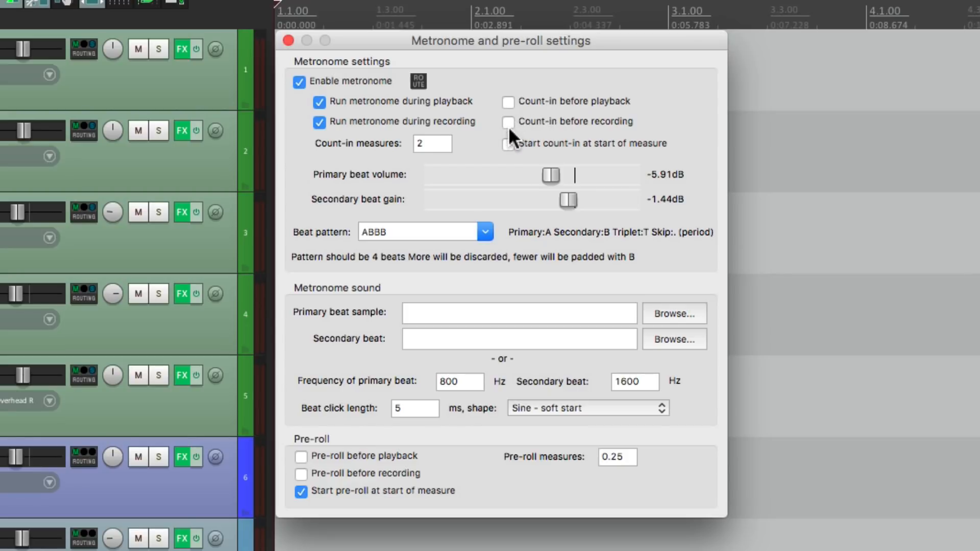
# Step: Turn on the count-in before recording and test it with a short recording on the armed tracks
pyautogui.click(288, 41)
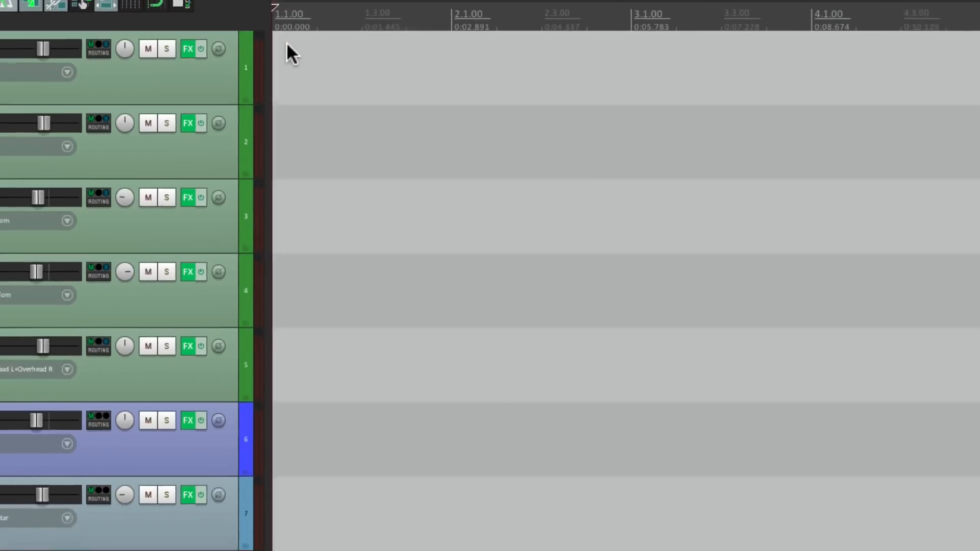
pyautogui.click(137, 541)
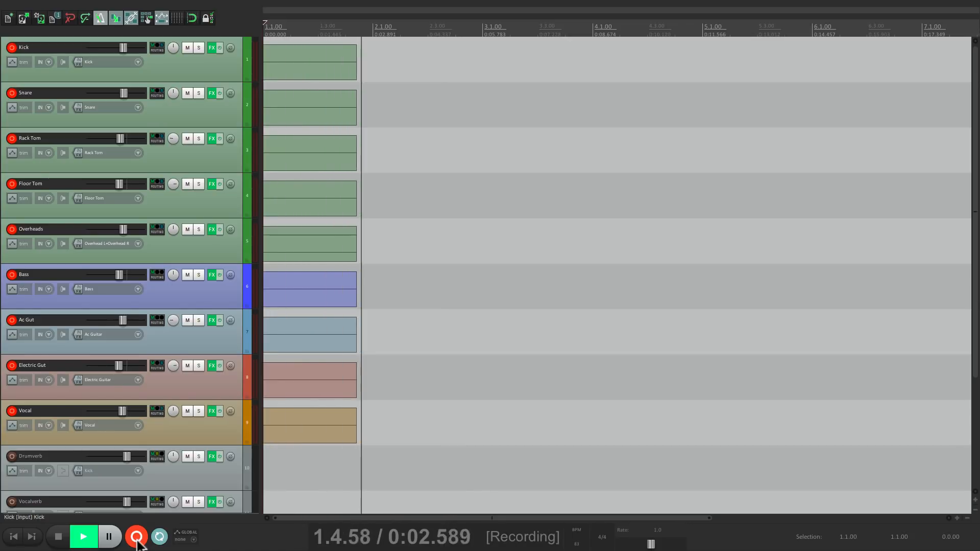
pyautogui.press('space')
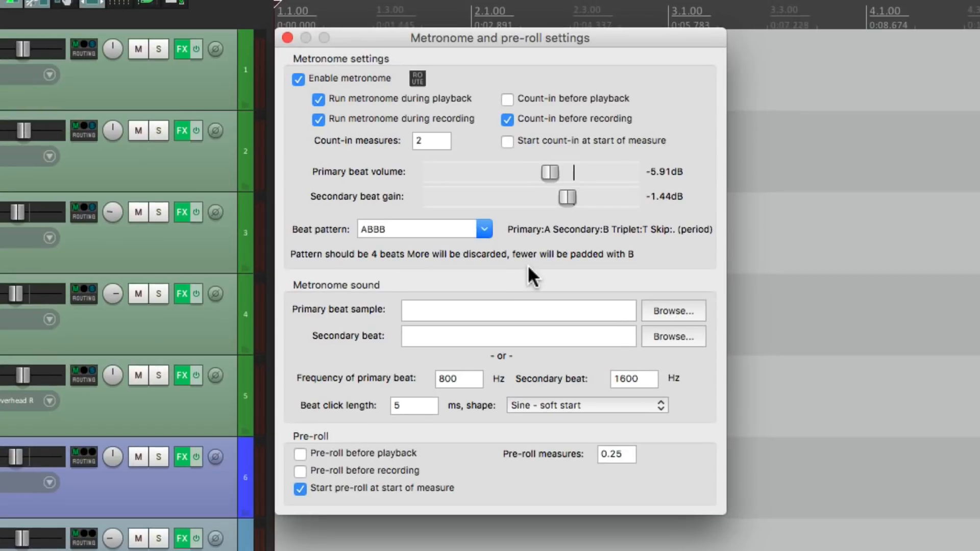
# Step: Try a count-in of 4 measures and set it back to 2
pyautogui.press('BackSpace')
pyautogui.write('4')
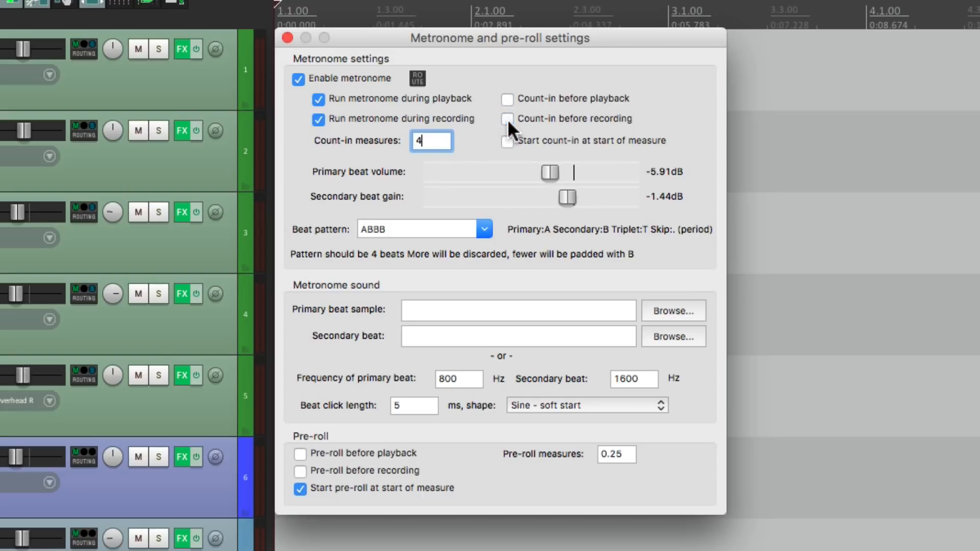
pyautogui.write('2')
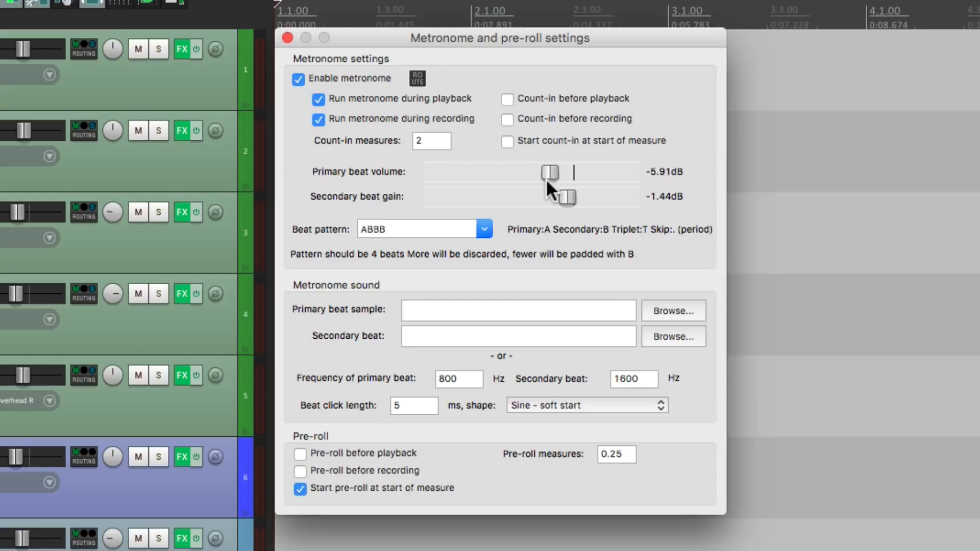
# Step: Adjust the primary beat volume to -5.94 dB and the secondary beat gain to -2.60 dB, auditioning the click in playback
pyautogui.moveTo(550, 173)
pyautogui.mouseDown()
pyautogui.moveTo(438, 174)
pyautogui.moveTo(550, 174)
pyautogui.mouseUp()
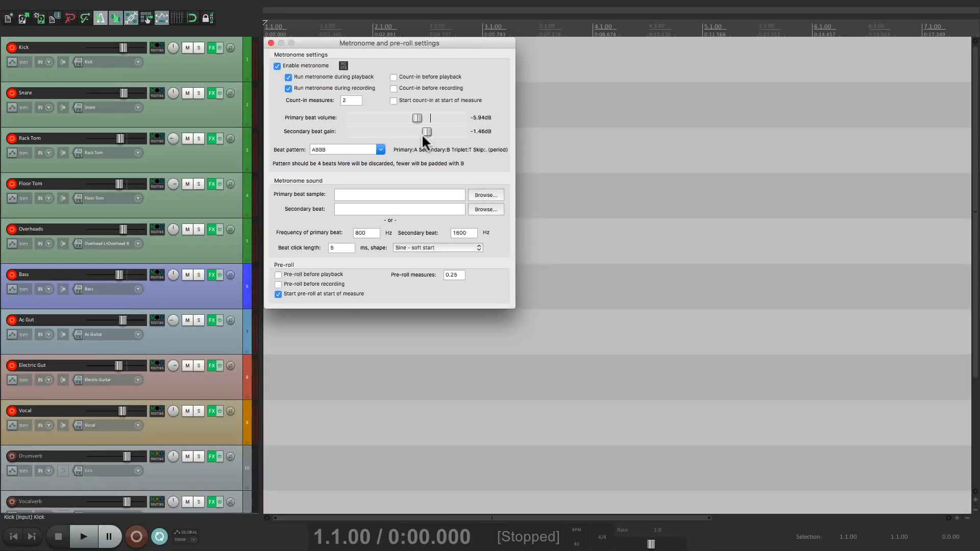
pyautogui.press('space')
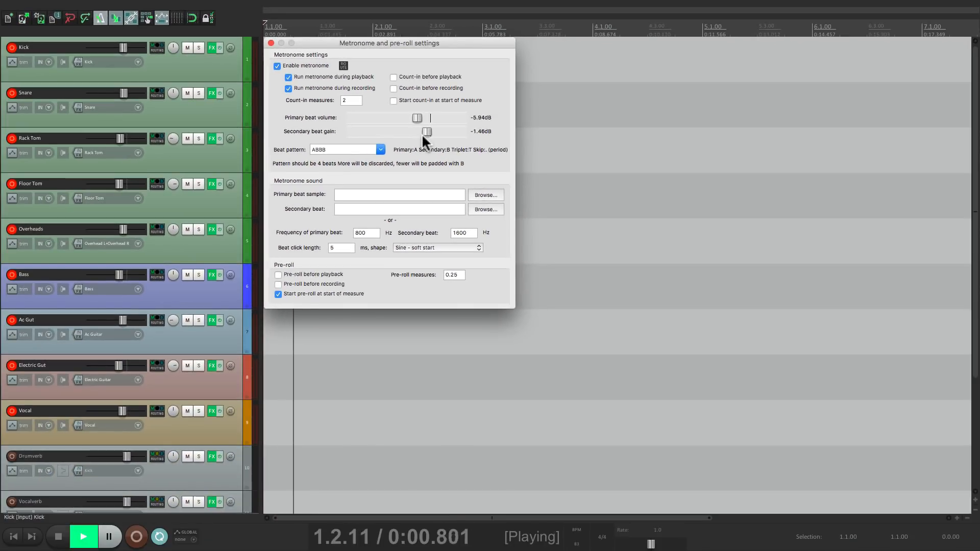
pyautogui.press('space')
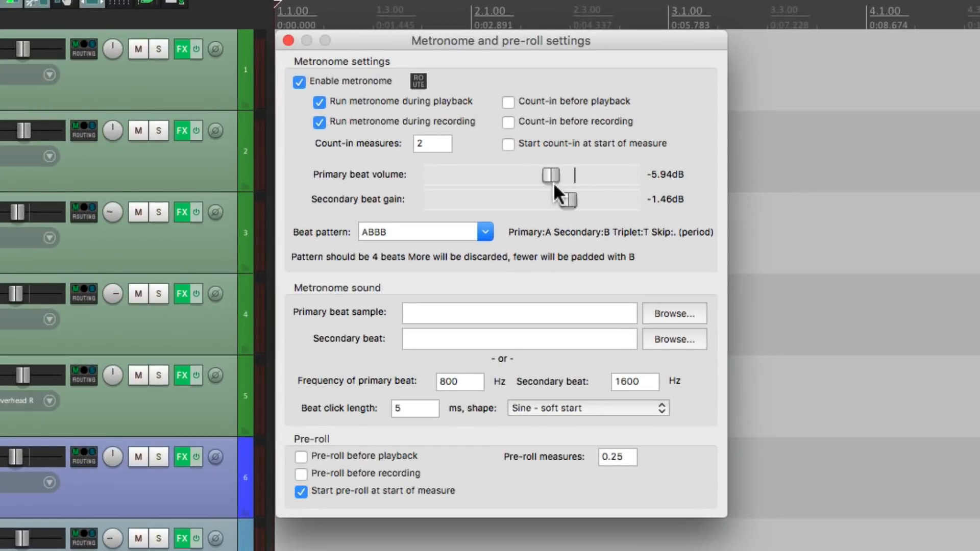
pyautogui.moveTo(564, 199)
pyautogui.mouseDown()
pyautogui.moveTo(522, 204)
pyautogui.moveTo(559, 204)
pyautogui.mouseUp()
# Step: Try the ABAB and ABBA beat patterns and set the pattern back to ABBB
pyautogui.click(487, 232)
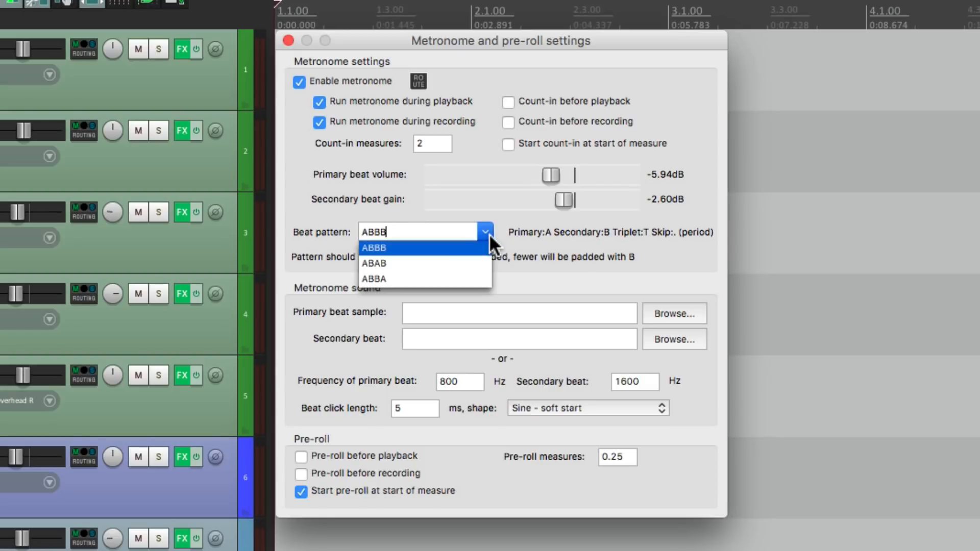
pyautogui.click(436, 259)
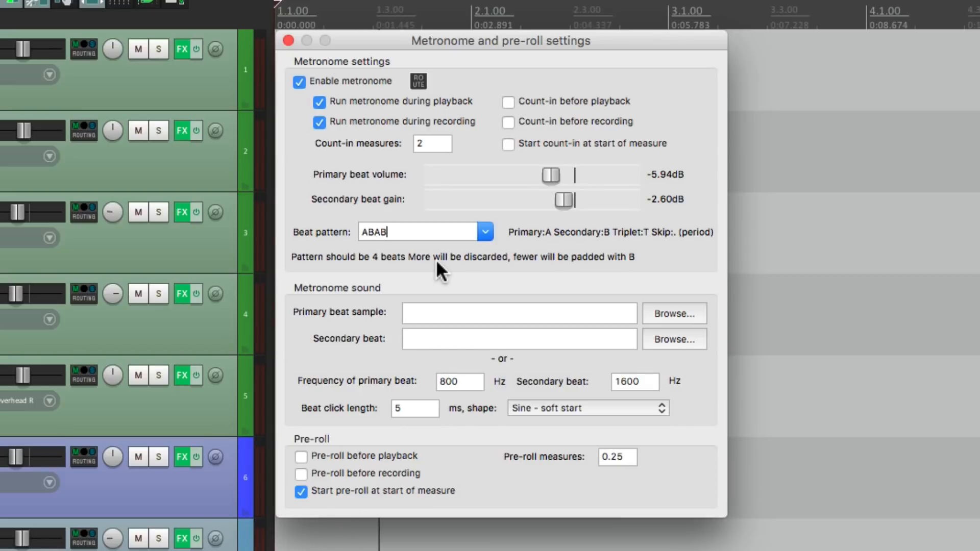
pyautogui.click(486, 233)
pyautogui.click(385, 280)
pyautogui.doubleClick(419, 234)
pyautogui.click(480, 233)
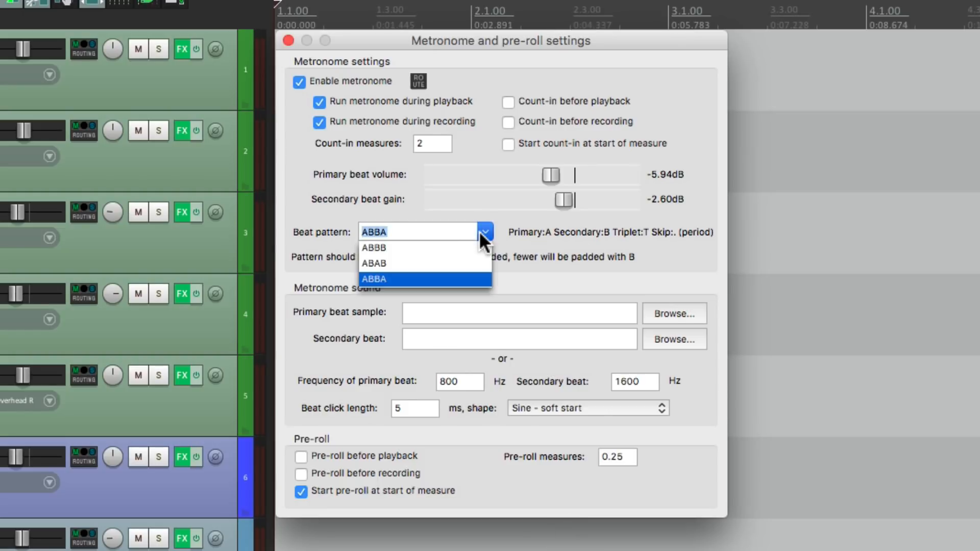
pyautogui.click(427, 248)
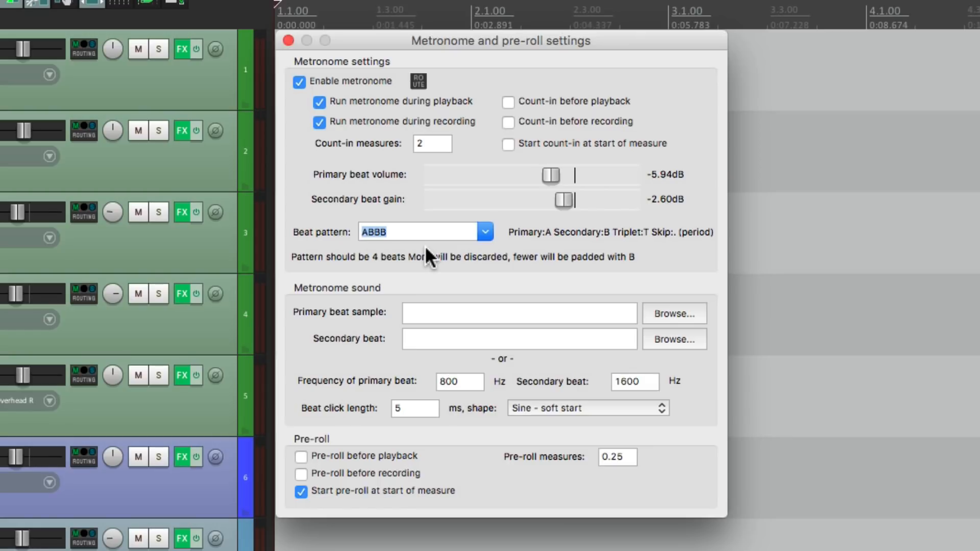
# Step: Set the primary beat frequency to 400 Hz and the secondary beat to 800 Hz, and audition the lower-pitched click
pyautogui.click(493, 312)
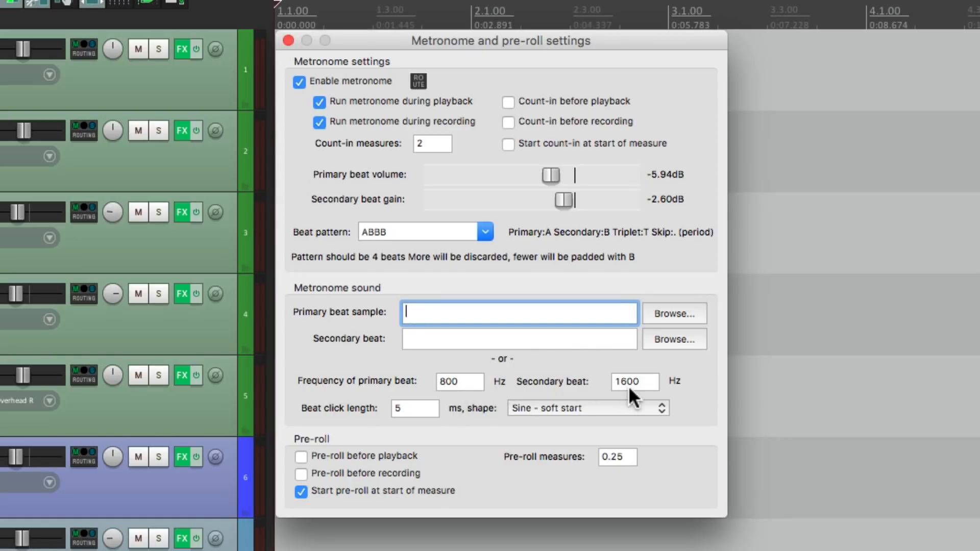
pyautogui.doubleClick(462, 382)
pyautogui.write('400')
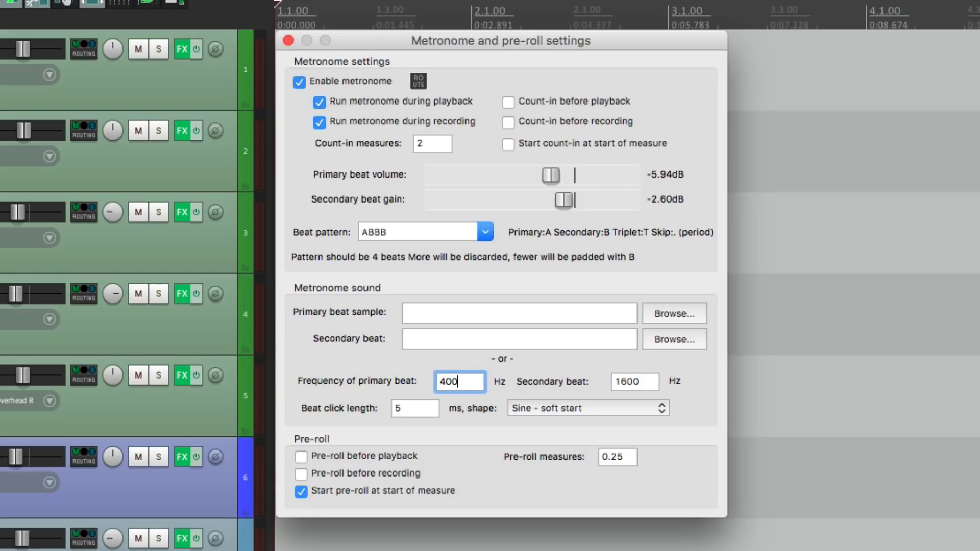
pyautogui.doubleClick(620, 383)
pyautogui.write('800')
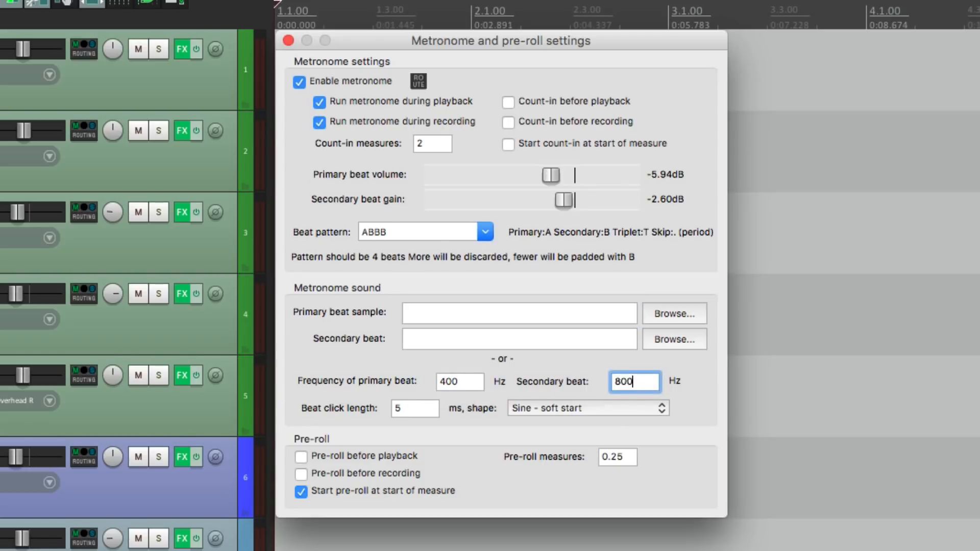
pyautogui.press('Return')
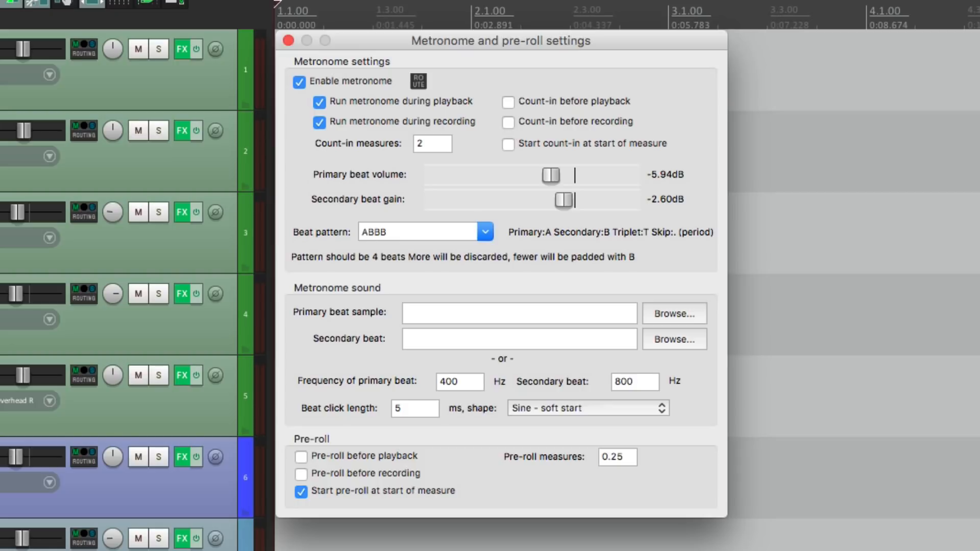
pyautogui.press('space')
# Step: Set the primary beat frequency back to 800 Hz and the secondary beat to 1600 Hz
pyautogui.click(463, 373)
pyautogui.write('800')
pyautogui.press('Tab')
pyautogui.write('1600')
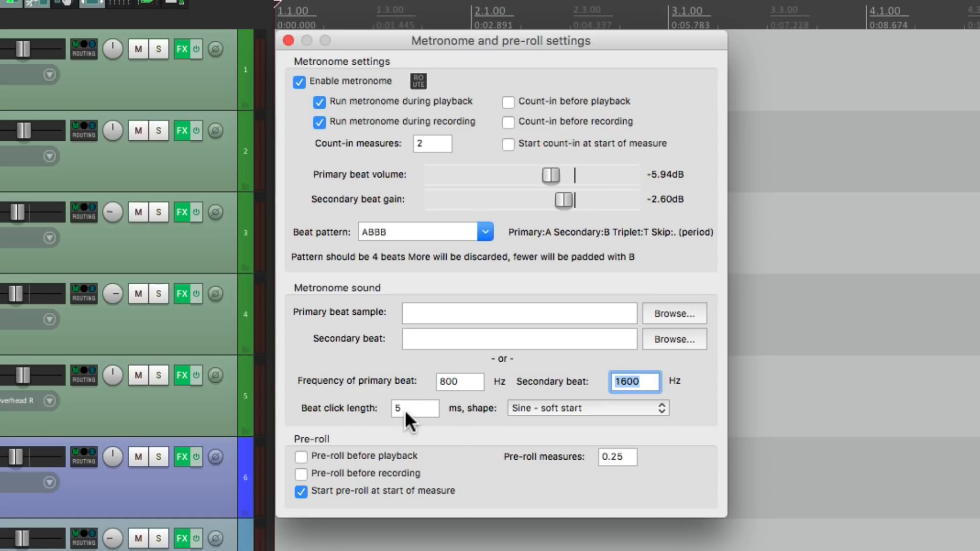
# Step: Try beat click lengths of 50 ms and 1 ms and set the length back to 5 ms
pyautogui.press('Tab')
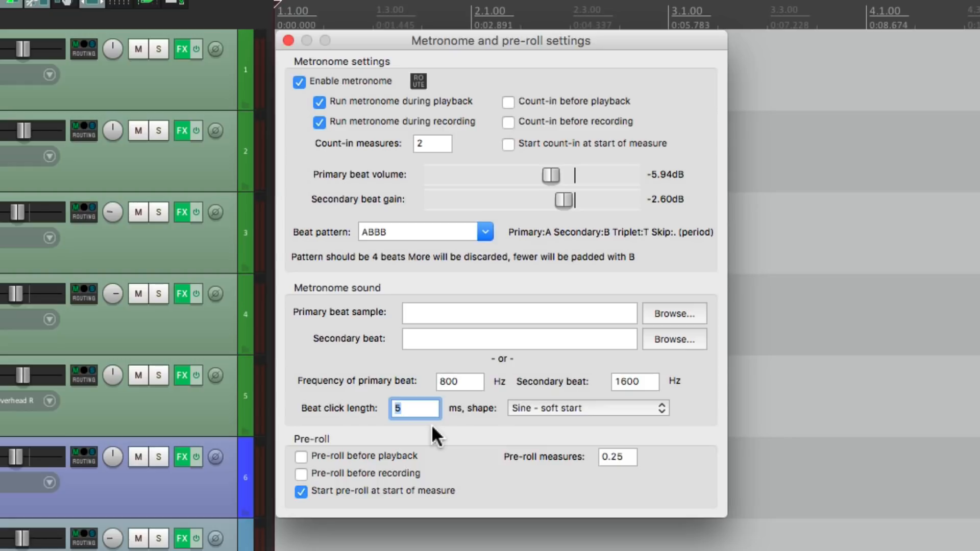
pyautogui.write('50')
pyautogui.press('Tab')
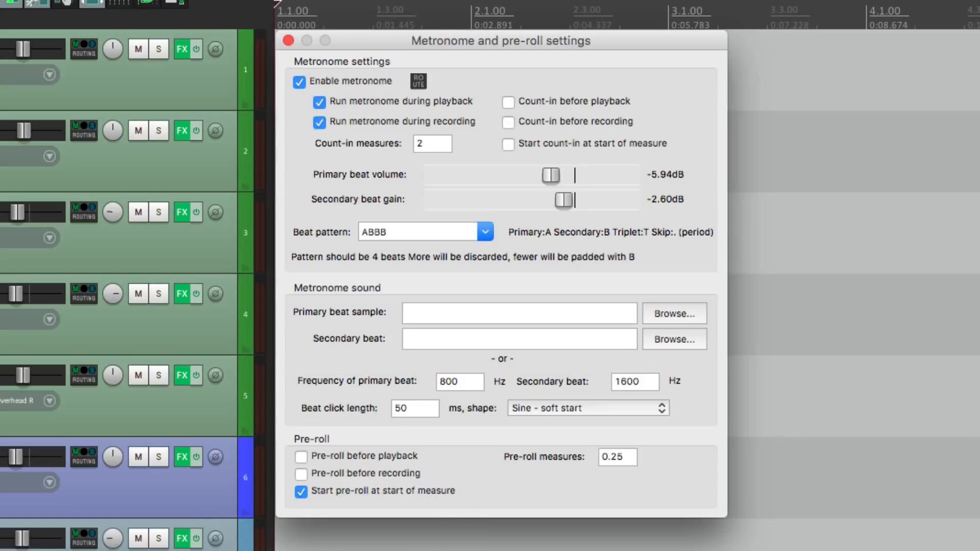
pyautogui.click(423, 406)
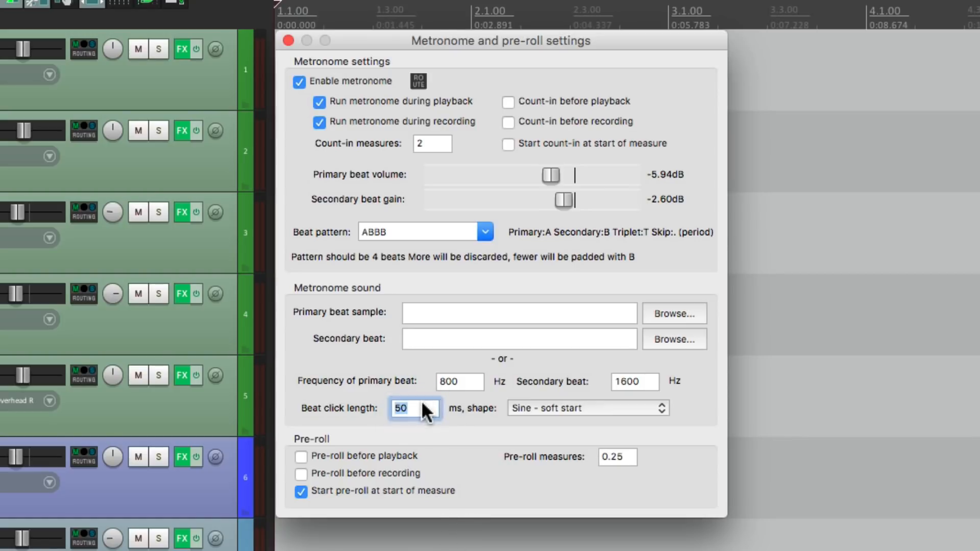
pyautogui.write('1')
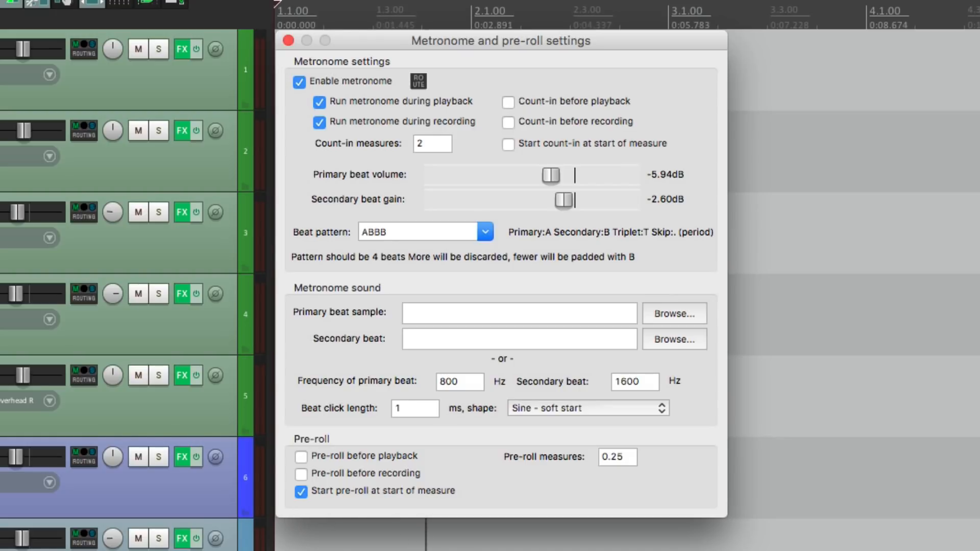
pyautogui.click(421, 409)
pyautogui.write('5')
# Step: Change the metronome click shape to Sine - hard start
pyautogui.click(554, 403)
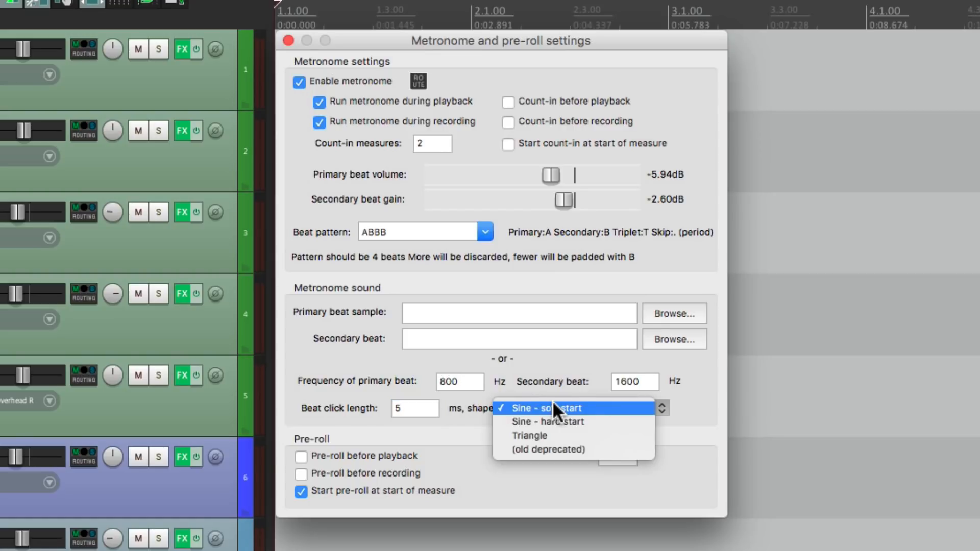
pyautogui.click(591, 419)
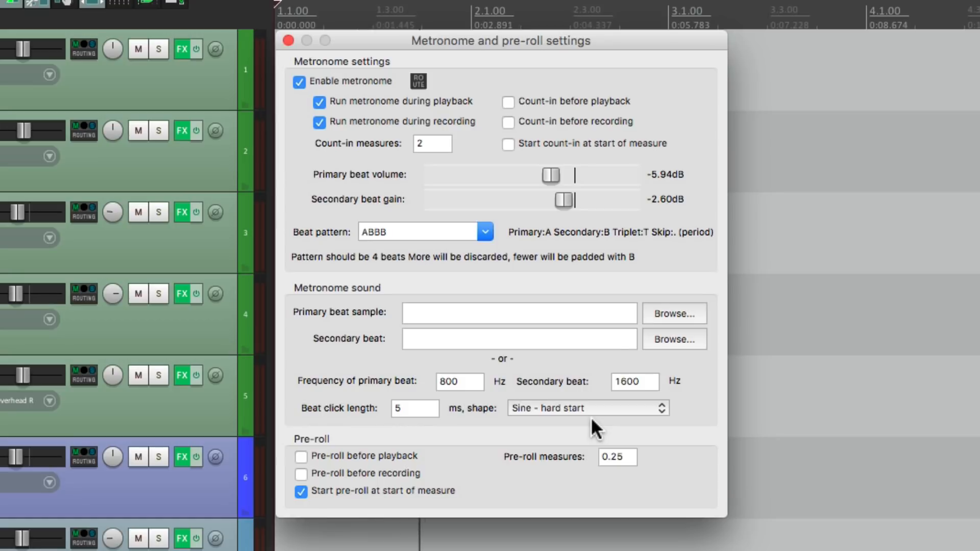
# Step: Try the Triangle click shape, set the shape back to Sine - soft start, and close the metronome settings
pyautogui.click(584, 411)
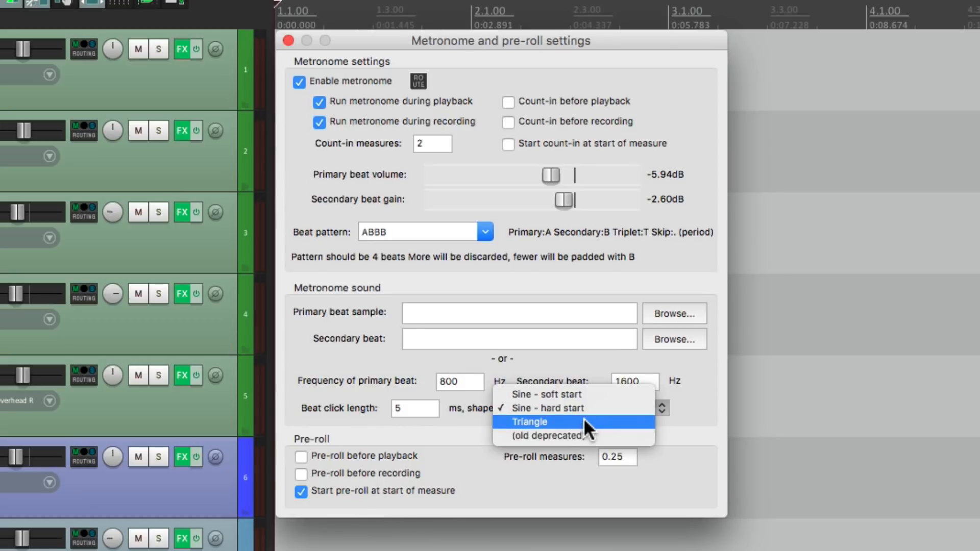
pyautogui.click(584, 418)
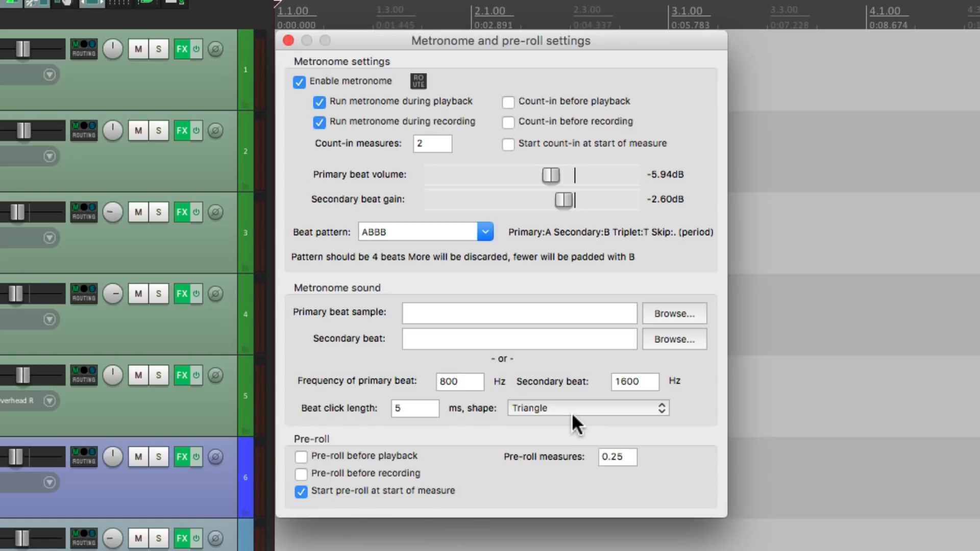
pyautogui.click(572, 411)
pyautogui.click(571, 380)
pyautogui.click(287, 40)
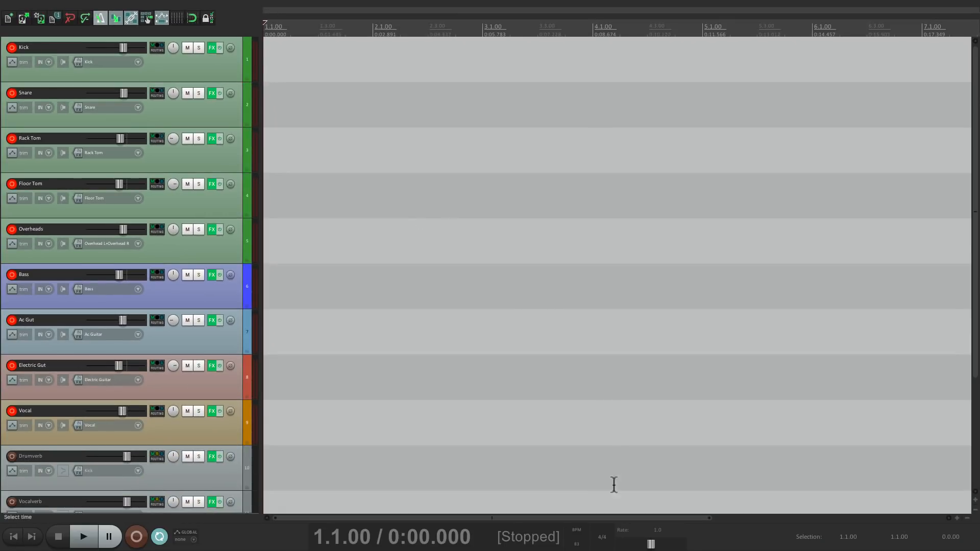
# Step: Try setting the project tempo by tapping the beat repeatedly
pyautogui.click(582, 545)
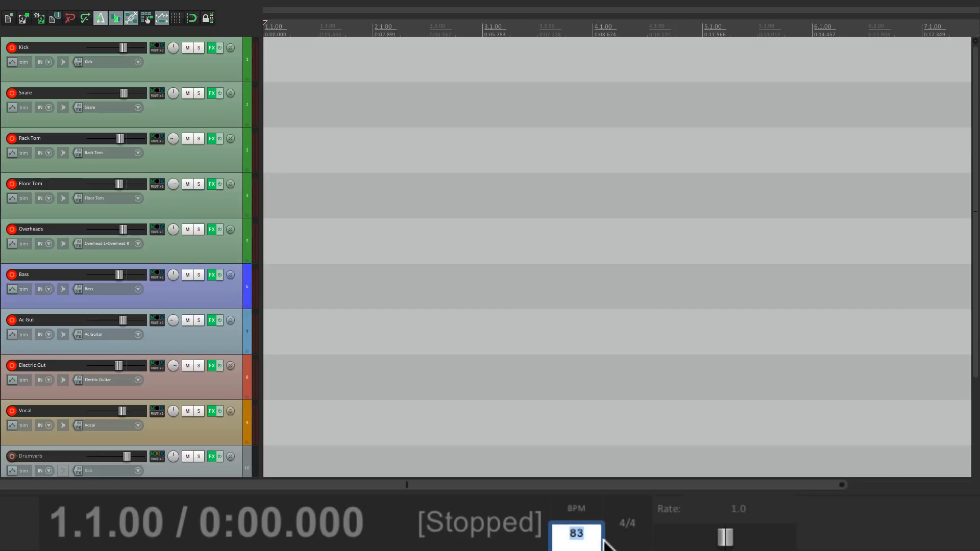
pyautogui.click(582, 511)
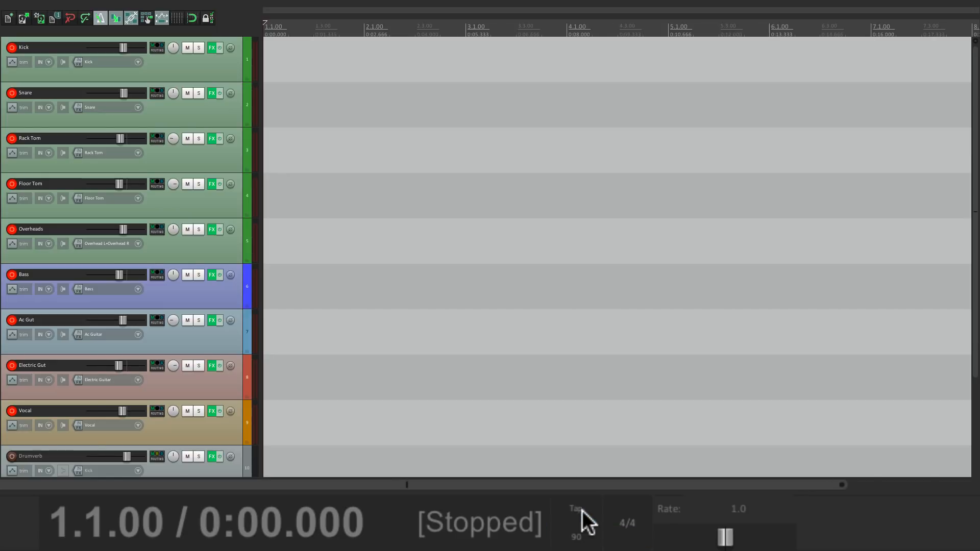
pyautogui.click(582, 511)
pyautogui.click(582, 510)
pyautogui.click(582, 510)
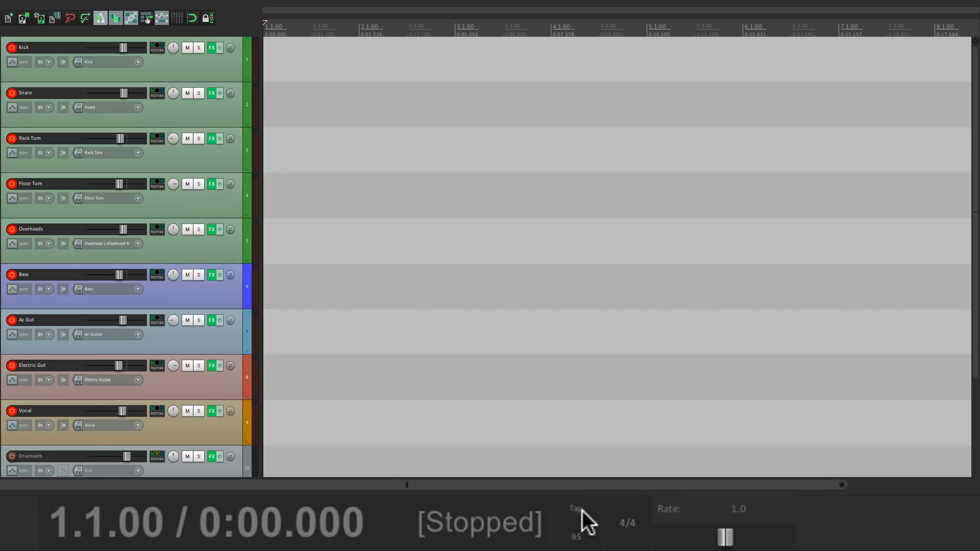
pyautogui.click(582, 511)
pyautogui.click(582, 510)
pyautogui.click(582, 511)
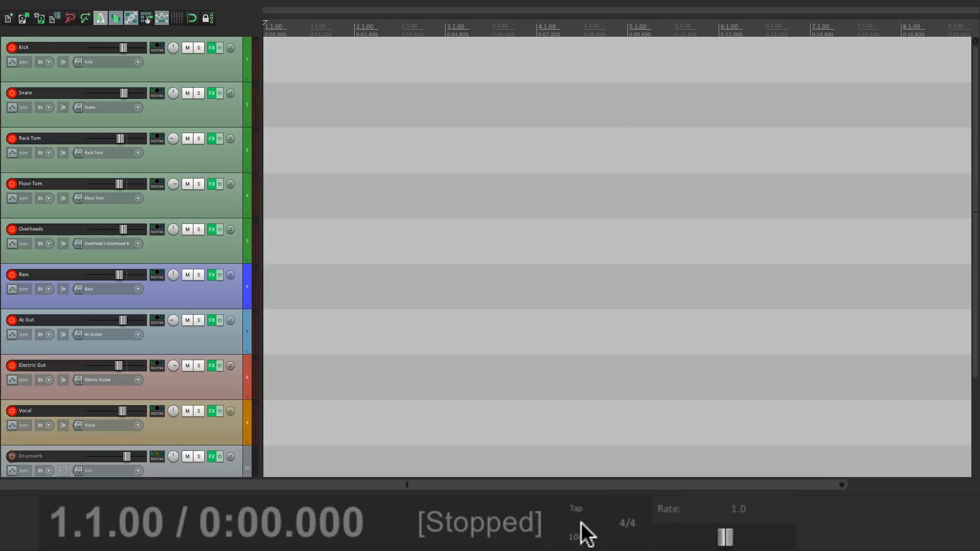
# Step: Set the project tempo to 83 BPM
pyautogui.click(577, 534)
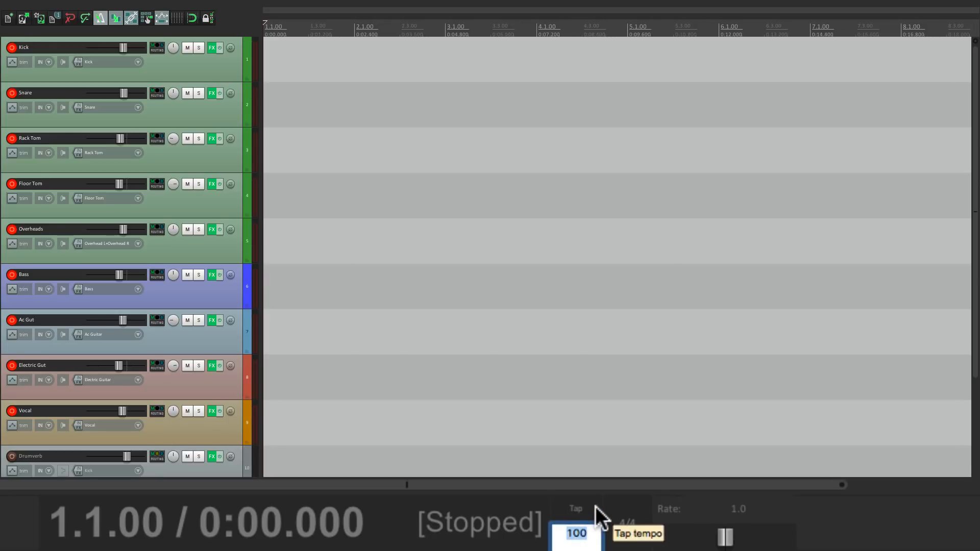
pyautogui.write('83')
pyautogui.press('Return')
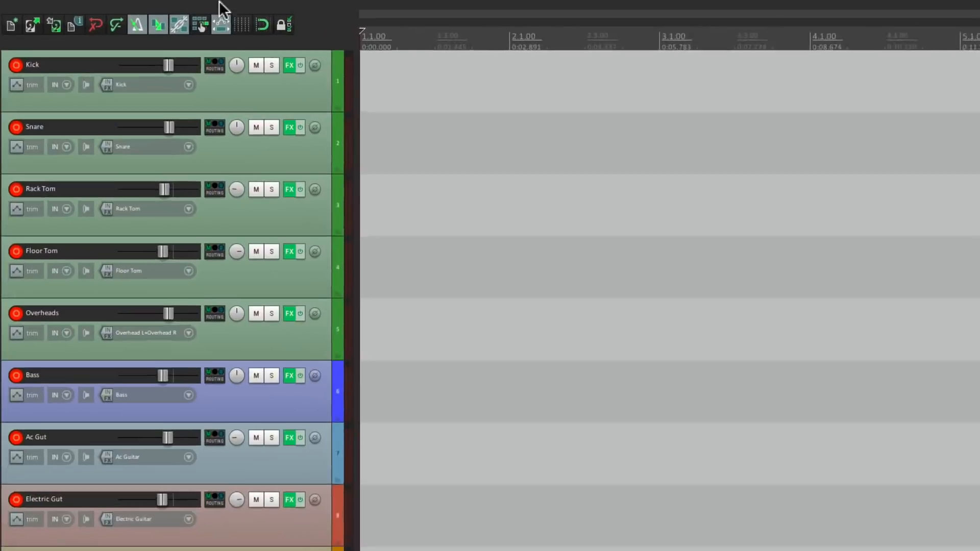
# Step: Open the Routing Matrix and send the master output to the stereo hardware outputs 3, 5 and 7 as well
pyautogui.click(159, 8)
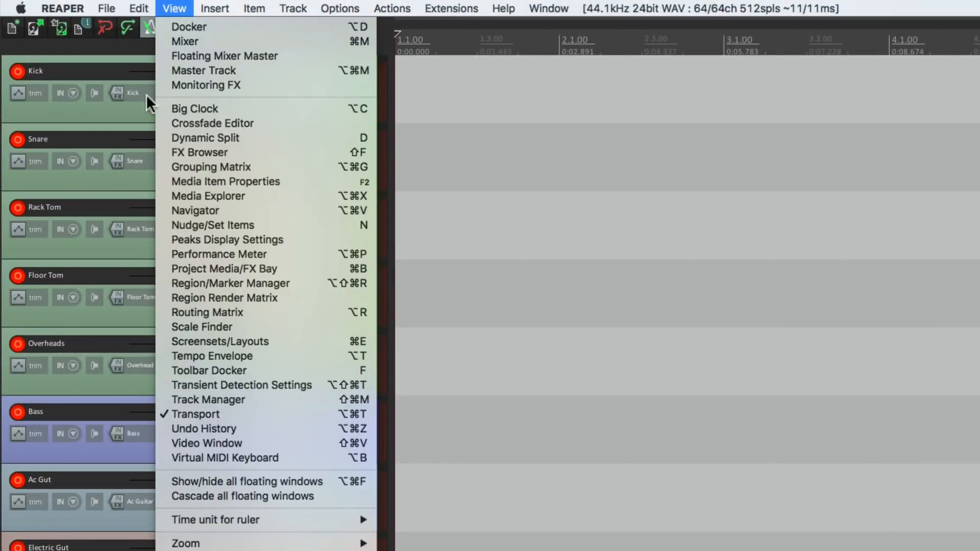
pyautogui.click(162, 313)
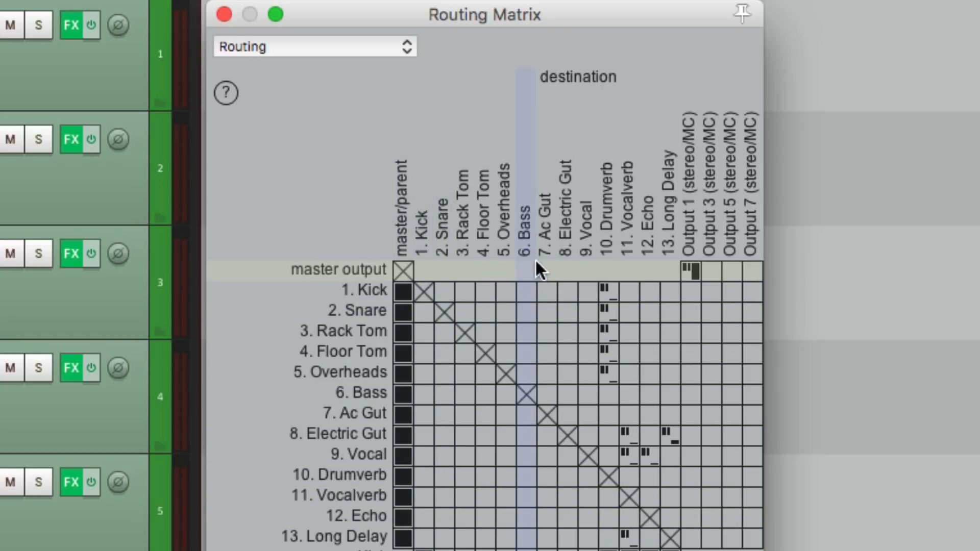
pyautogui.click(712, 271)
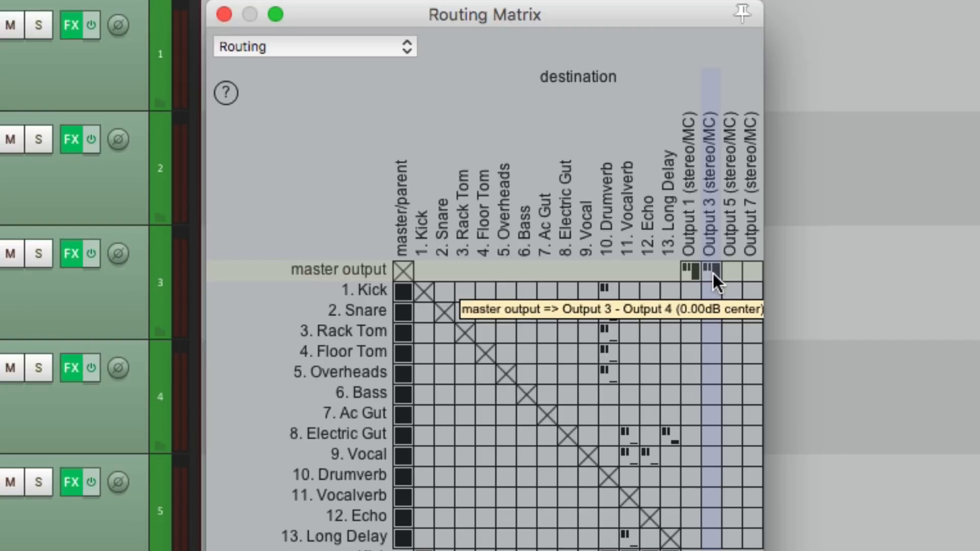
pyautogui.click(728, 272)
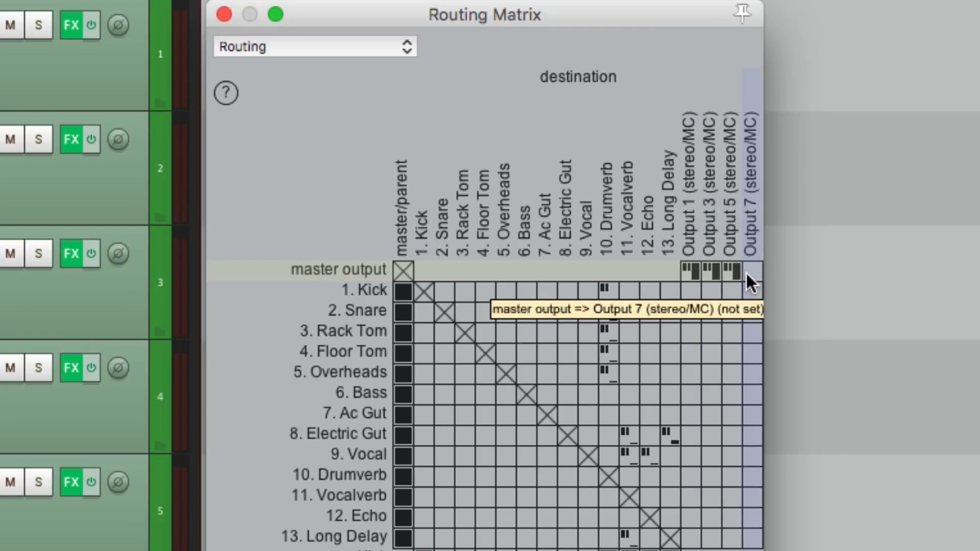
pyautogui.click(751, 272)
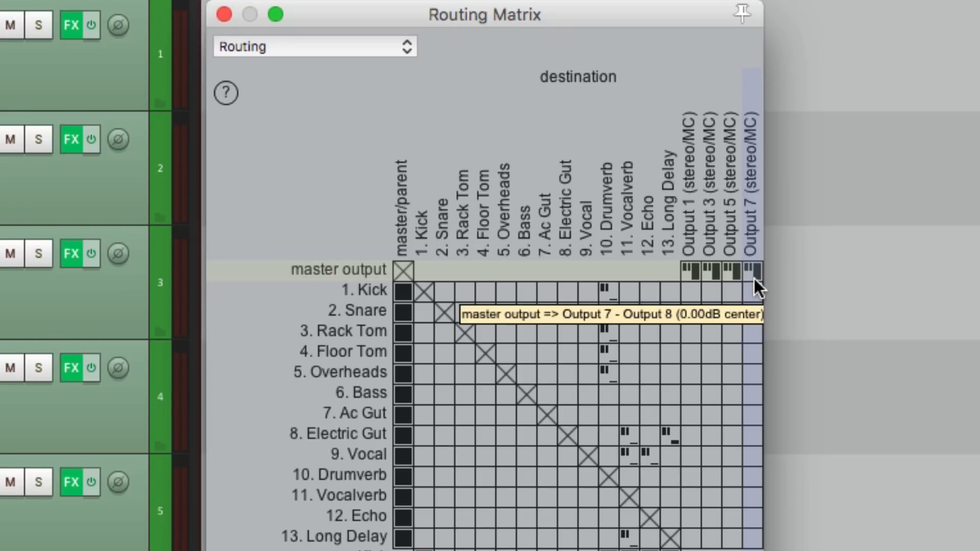
# Step: Remove the master output's sends to Outputs 3, 5 and 7, and route every track from Kick to Long Delay directly to Output 3
pyautogui.keyDown('alt'); pyautogui.click(711, 272); pyautogui.keyUp('alt')
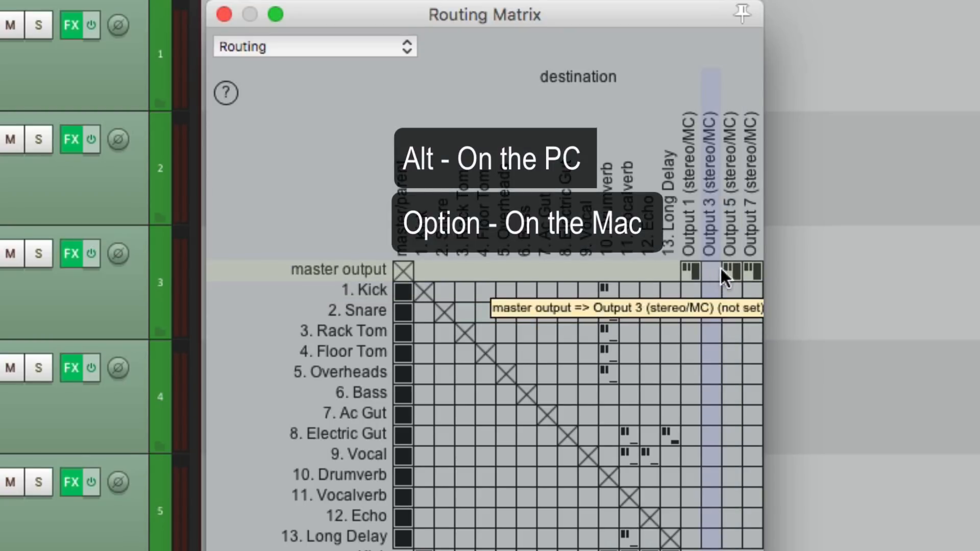
pyautogui.keyDown('alt'); pyautogui.click(732, 271); pyautogui.keyUp('alt')
pyautogui.keyDown('alt'); pyautogui.click(752, 271); pyautogui.keyUp('alt')
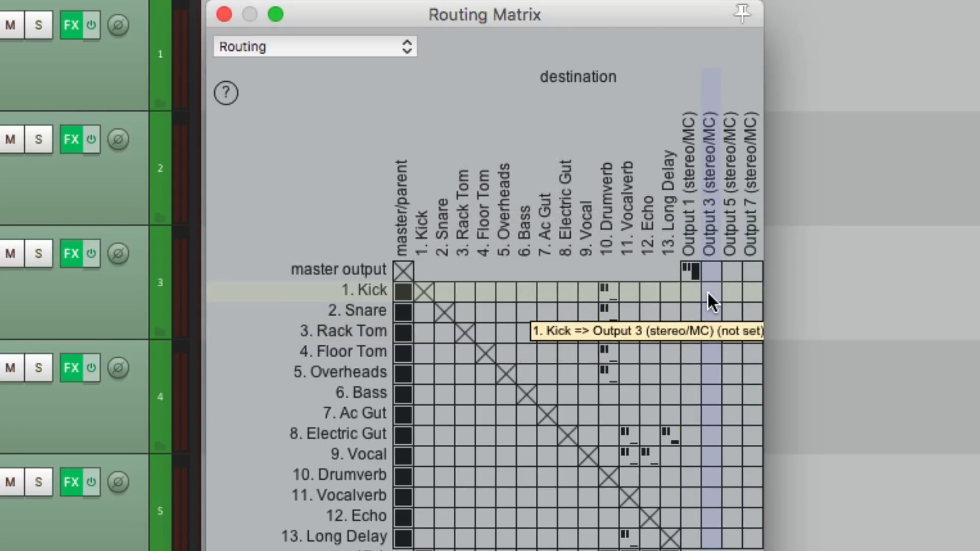
pyautogui.moveTo(707, 290); pyautogui.dragTo(715, 546)
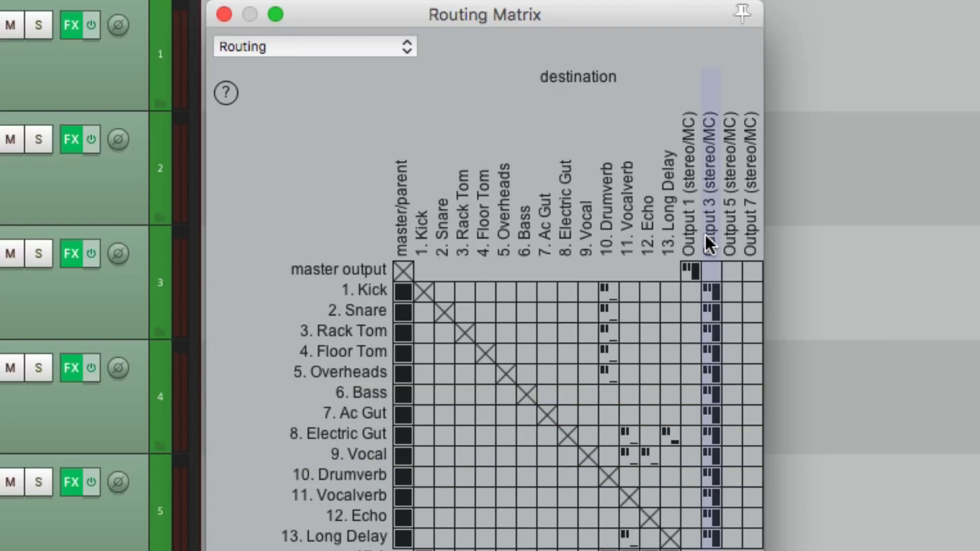
# Step: Try level adjustments on the Kick and Snare sends to Output 3 / Output 4, leaving both at +0.00 dB
pyautogui.rightClick(710, 290)
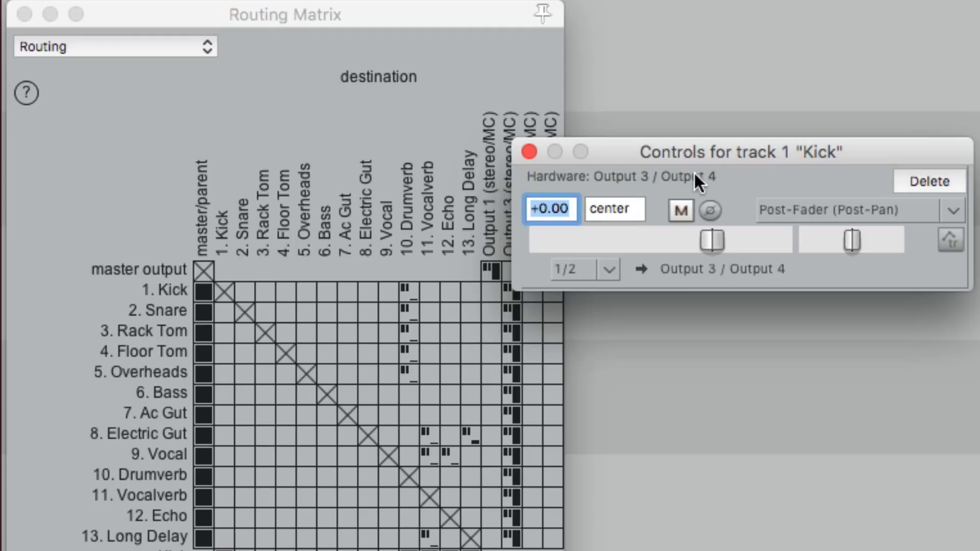
pyautogui.moveTo(713, 240)
pyautogui.mouseDown()
pyautogui.moveTo(631, 244)
pyautogui.moveTo(713, 240)
pyautogui.mouseUp()
pyautogui.click(530, 152)
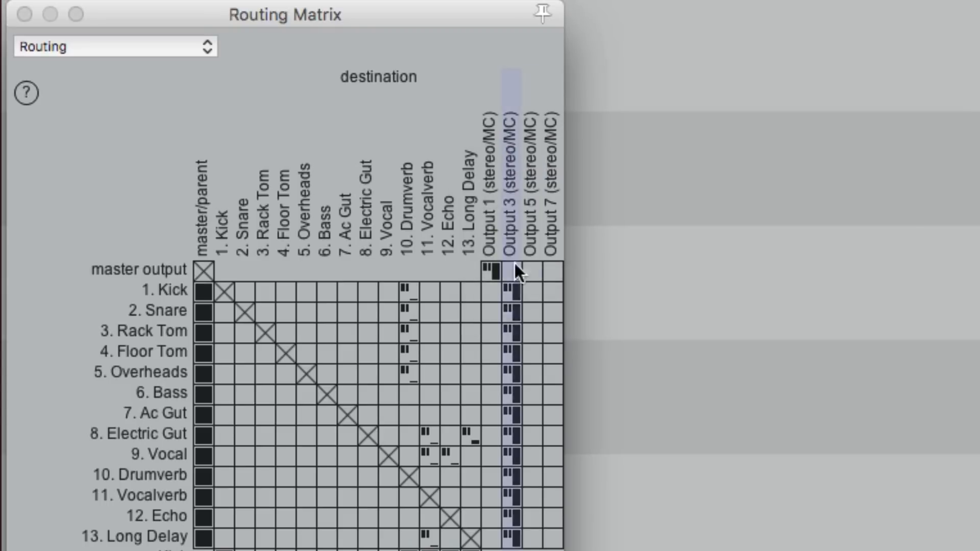
pyautogui.rightClick(512, 310)
pyautogui.moveTo(712, 266); pyautogui.dragTo(679, 272)
pyautogui.doubleClick(679, 262)
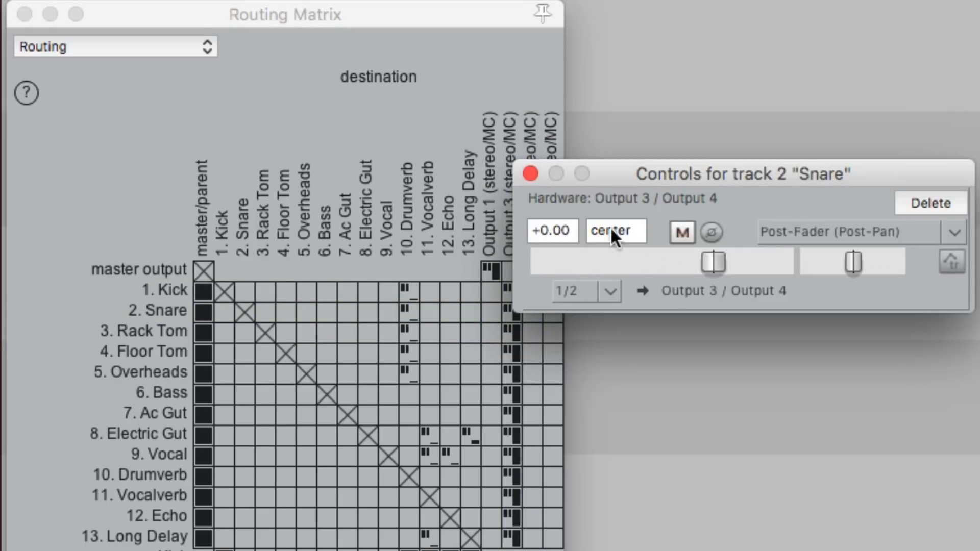
pyautogui.click(530, 174)
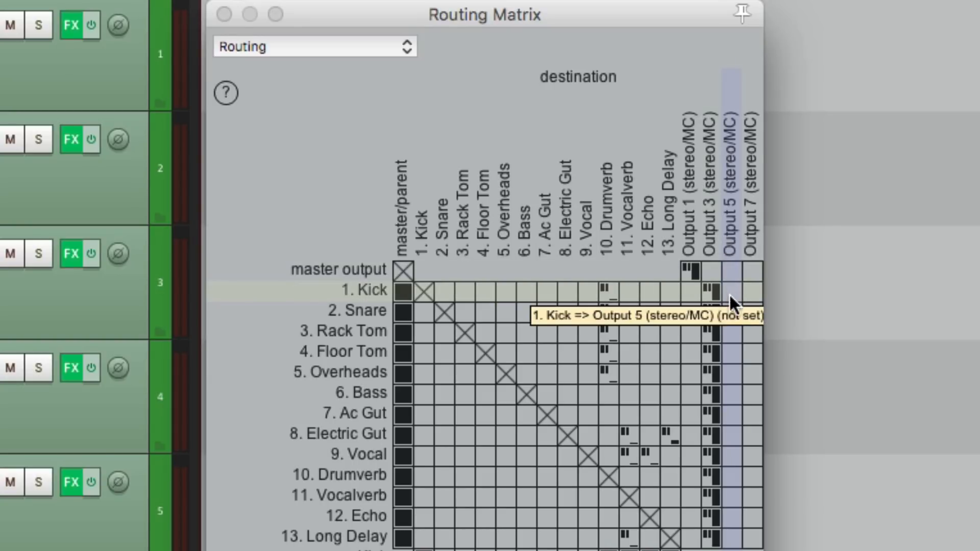
# Step: Route all tracks to stereo Outputs 5 and 7 too, and remove the Vocal track's send to Output 3
pyautogui.moveTo(730, 293); pyautogui.dragTo(735, 540)
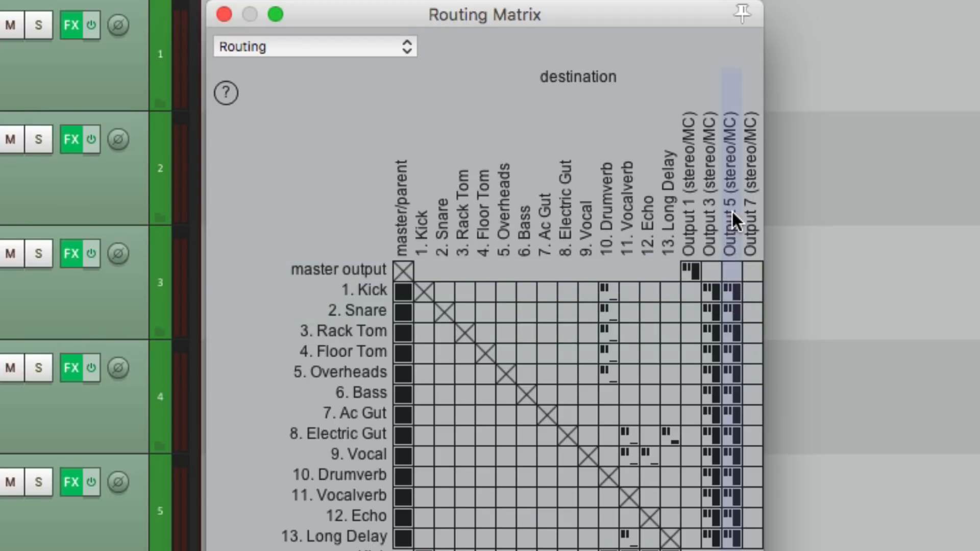
pyautogui.moveTo(754, 298); pyautogui.dragTo(754, 546)
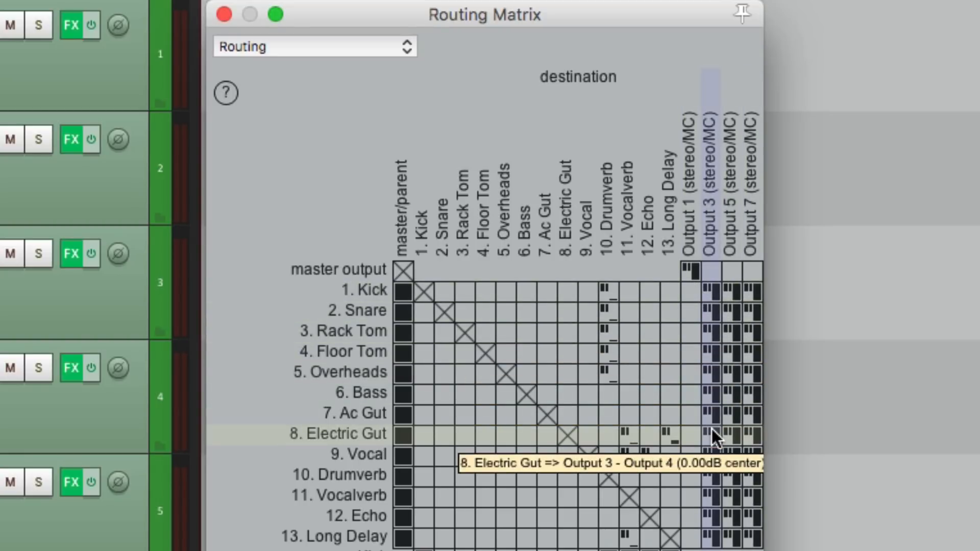
pyautogui.keyDown('alt'); pyautogui.click(710, 455); pyautogui.keyUp('alt')
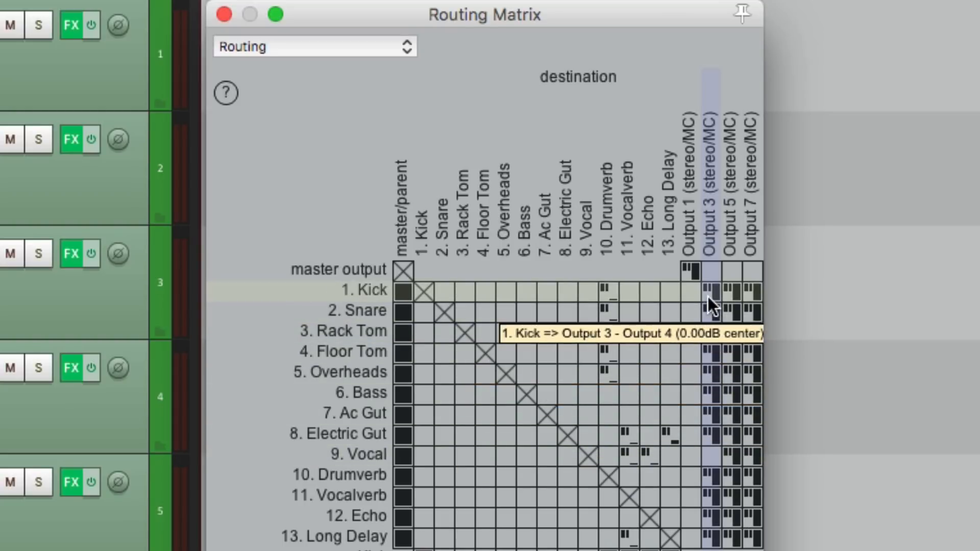
# Step: Clear all direct track sends to Outputs 3, 5 and 7, send the master output to Output 3, and close the matrix
pyautogui.moveTo(709, 296)
pyautogui.mouseDown()
pyautogui.moveTo(710, 539)
pyautogui.moveTo(730, 391)
pyautogui.moveTo(730, 539)
pyautogui.mouseUp()
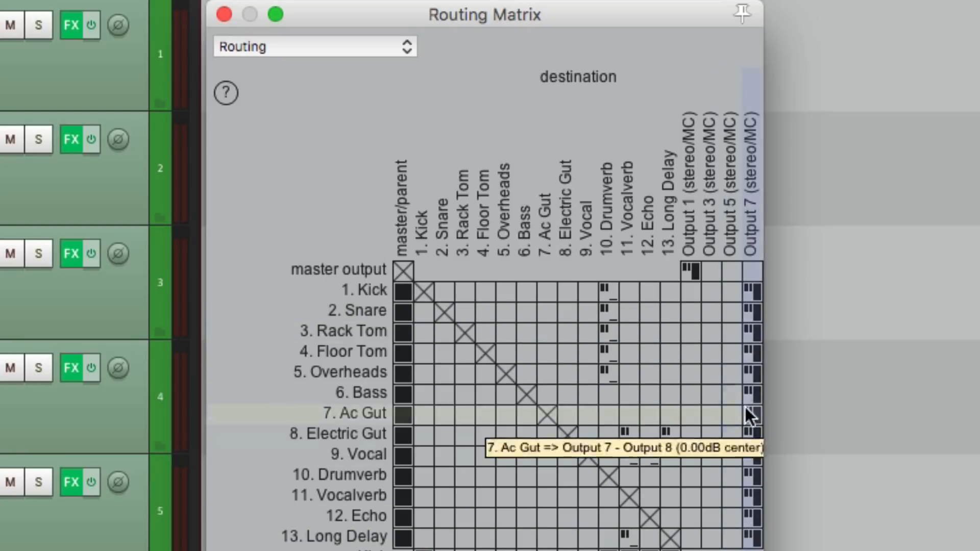
pyautogui.moveTo(749, 293); pyautogui.dragTo(748, 541)
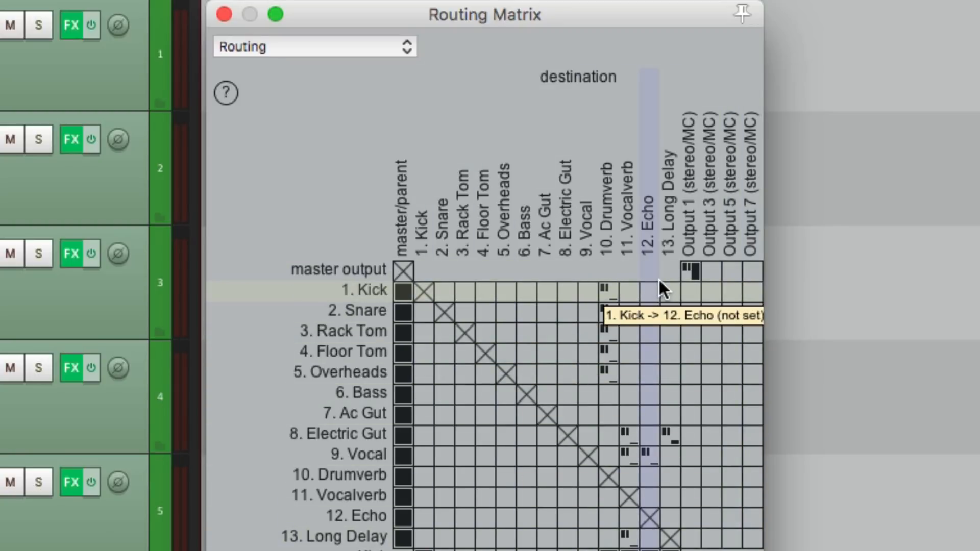
pyautogui.click(711, 272)
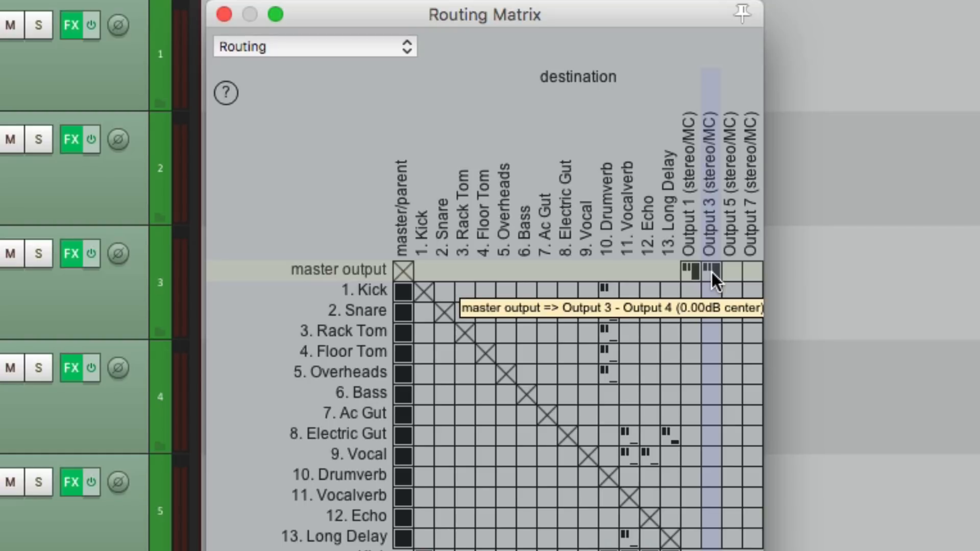
pyautogui.click(223, 15)
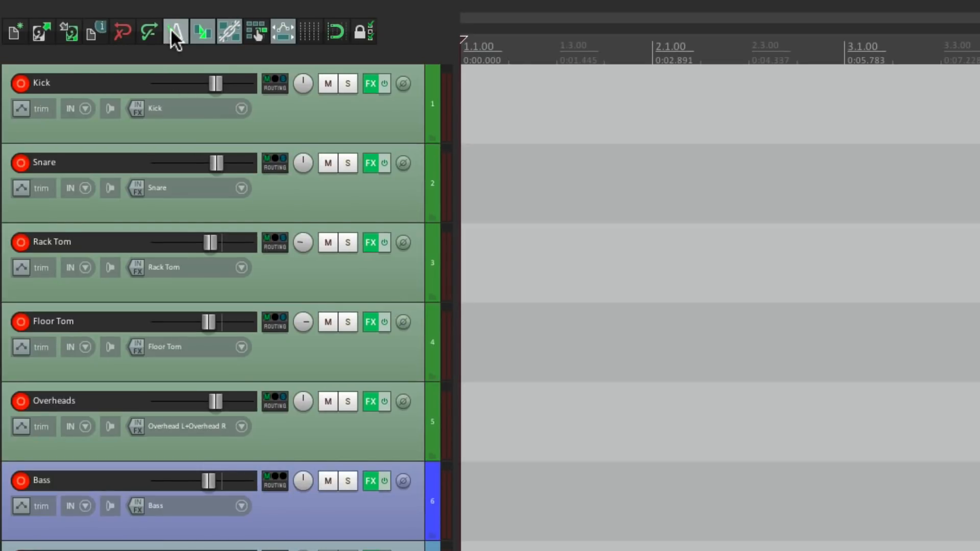
# Step: Route the metronome to hardware outputs Output 1 / Output 2 and Output 3 / Output 4
pyautogui.rightClick(172, 29)
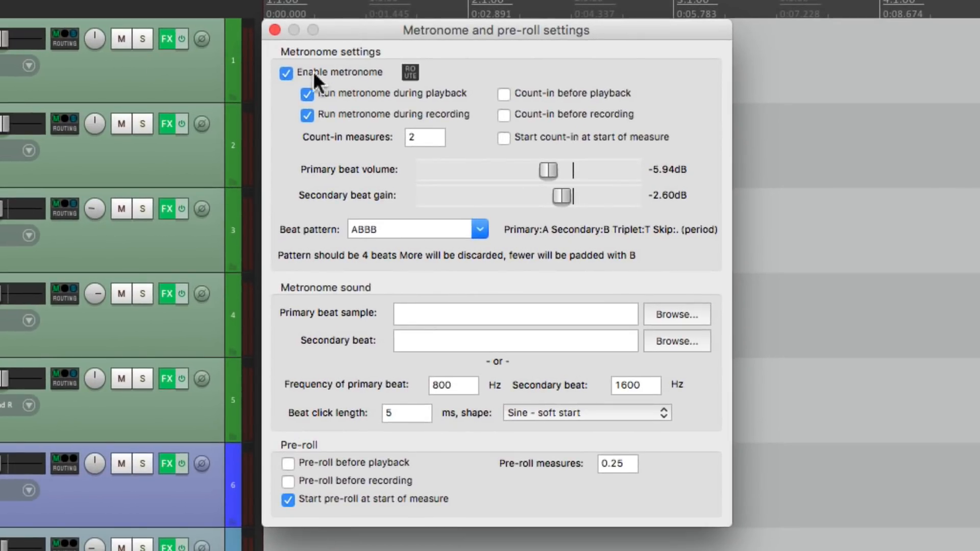
pyautogui.click(409, 68)
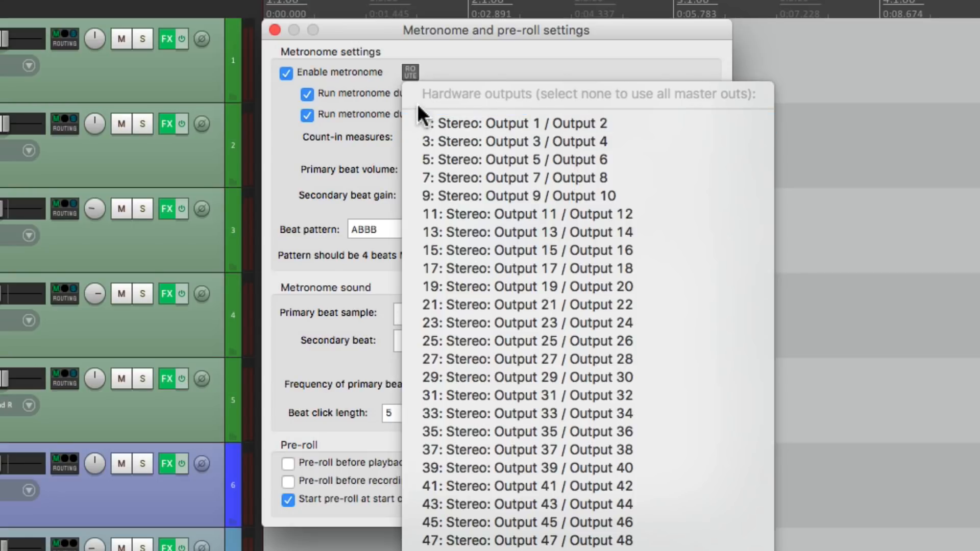
pyautogui.click(418, 121)
pyautogui.click(407, 76)
pyautogui.click(411, 138)
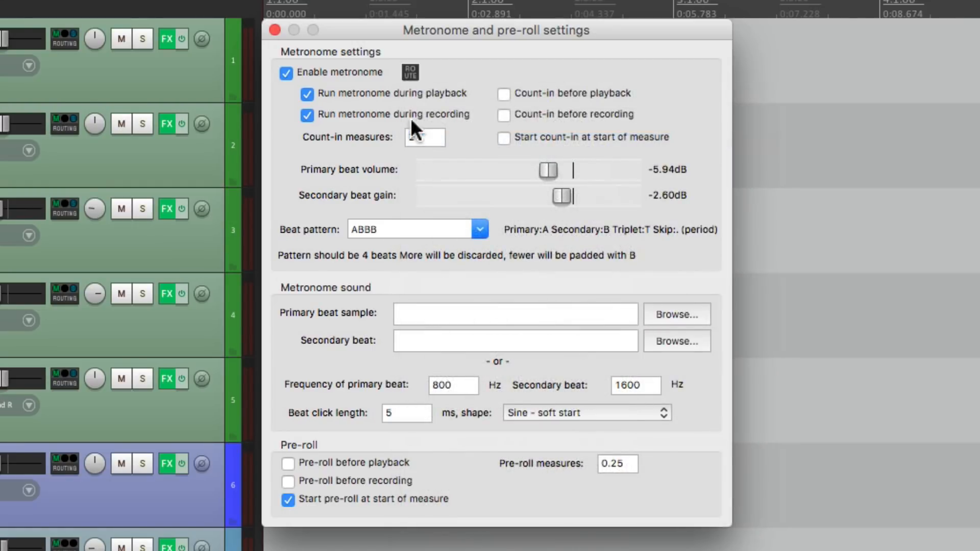
# Step: Remove Output 1 / Output 2 from the metronome's routing, close the settings, and play the project briefly to audition the click
pyautogui.click(409, 72)
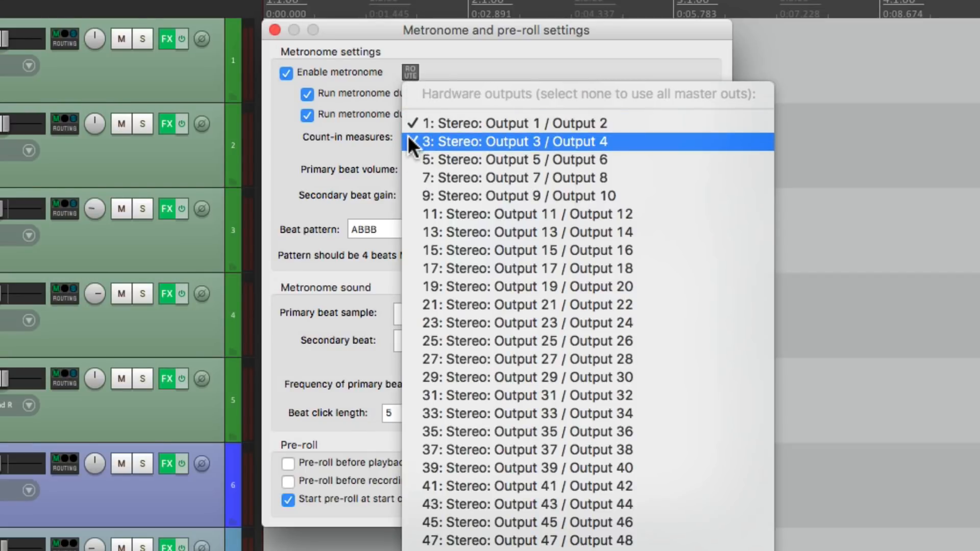
pyautogui.click(407, 122)
pyautogui.click(409, 75)
pyautogui.click(276, 30)
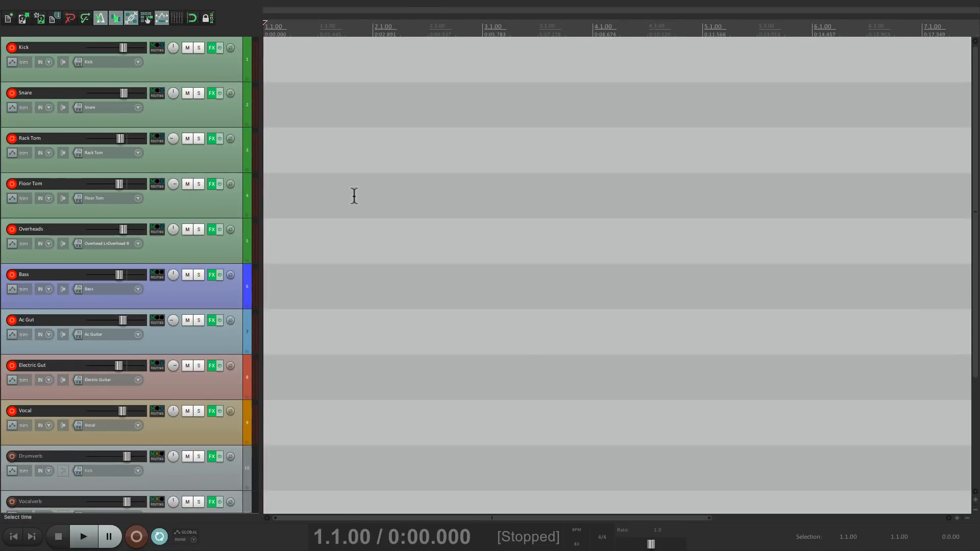
pyautogui.press('space')
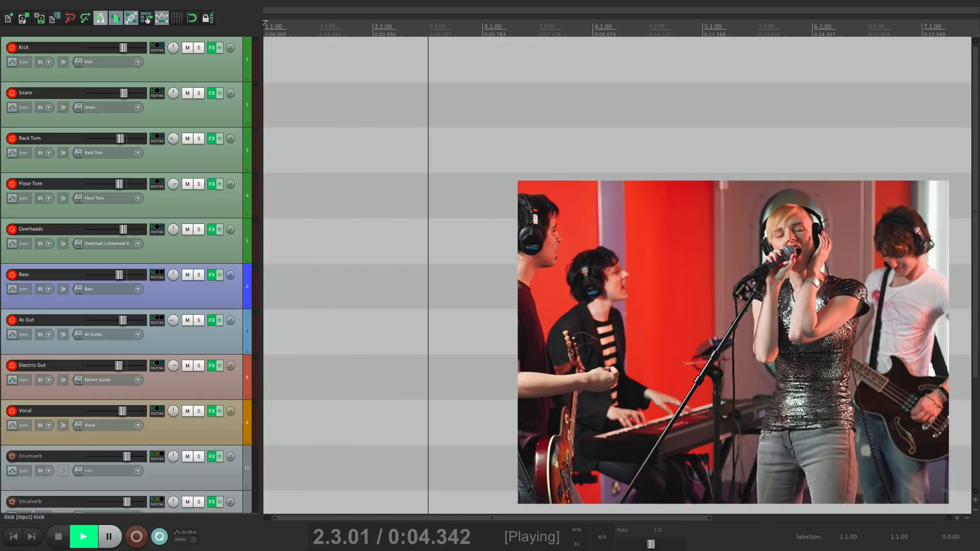
pyautogui.press('space')
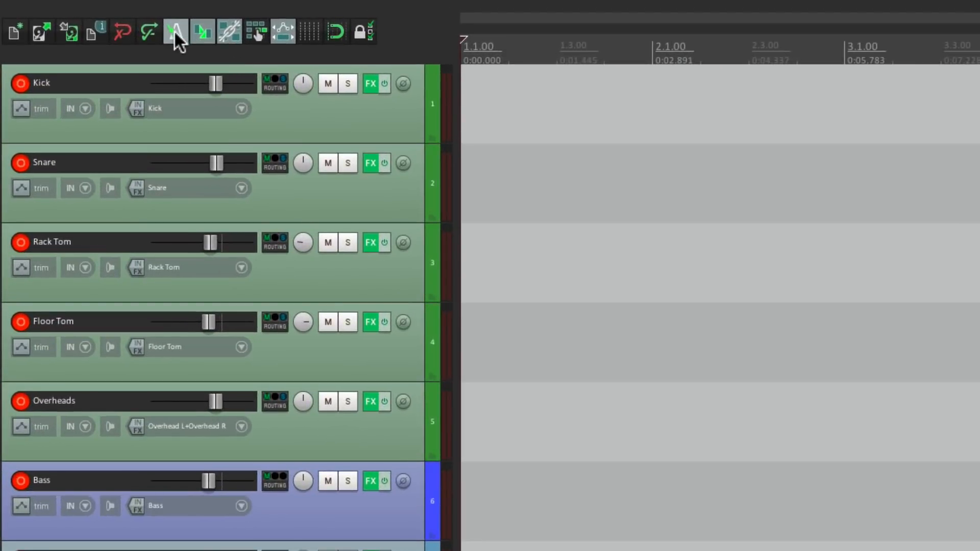
# Step: Add Output 1 / Output 2 to the metronome's routing alongside Output 3 / Output 4, and close the metronome settings
pyautogui.rightClick(174, 29)
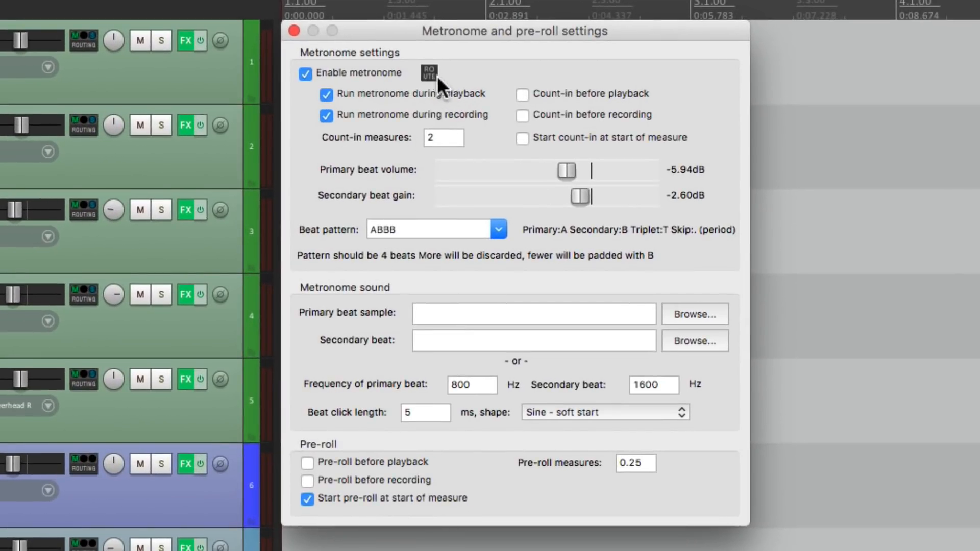
pyautogui.click(429, 74)
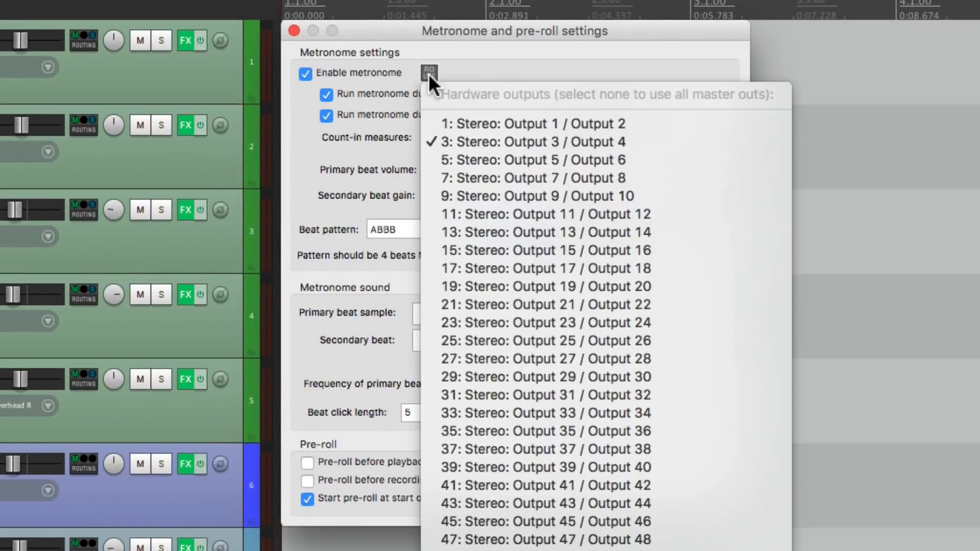
pyautogui.click(438, 127)
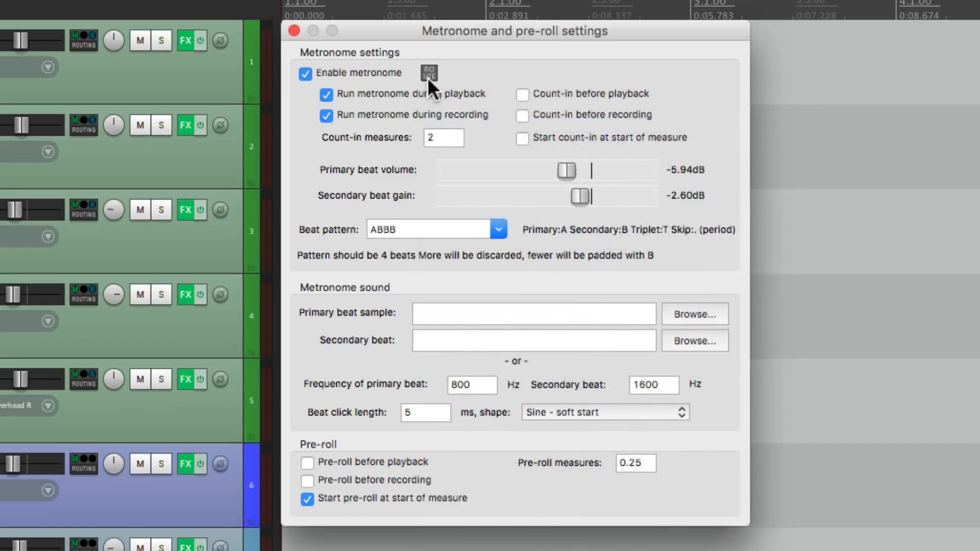
pyautogui.click(428, 75)
pyautogui.click(432, 142)
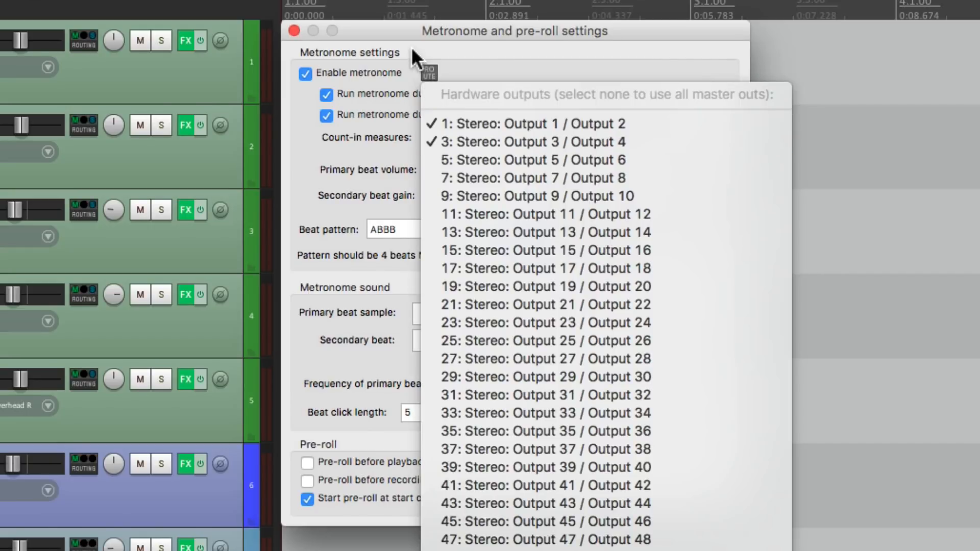
pyautogui.click(292, 31)
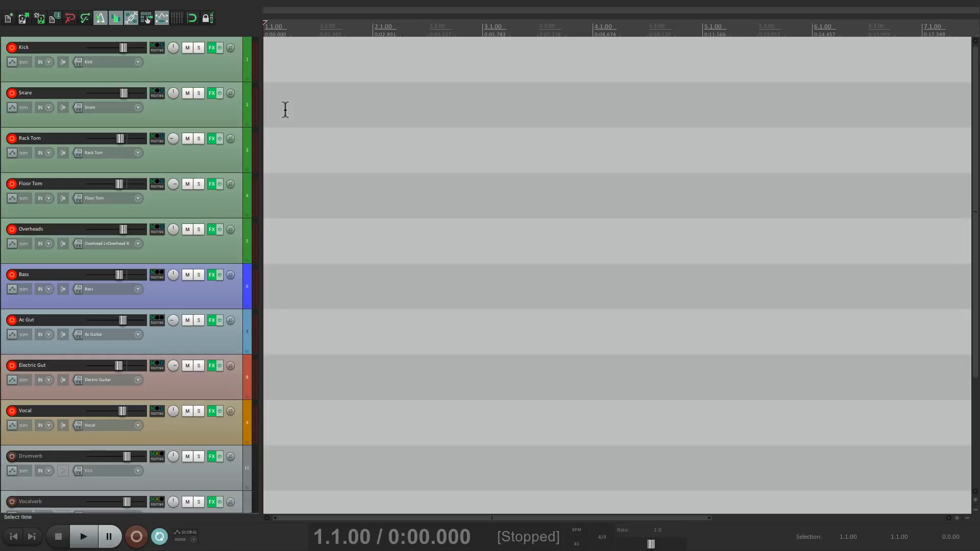
# Step: Audition the click during brief playback and a short test recording on the armed tracks, and undo the recording
pyautogui.press('space')
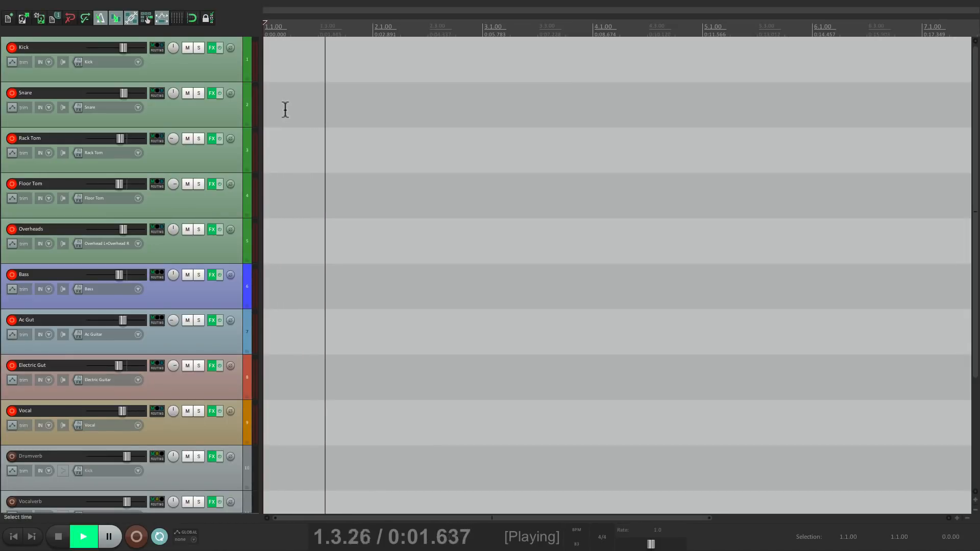
pyautogui.press('space')
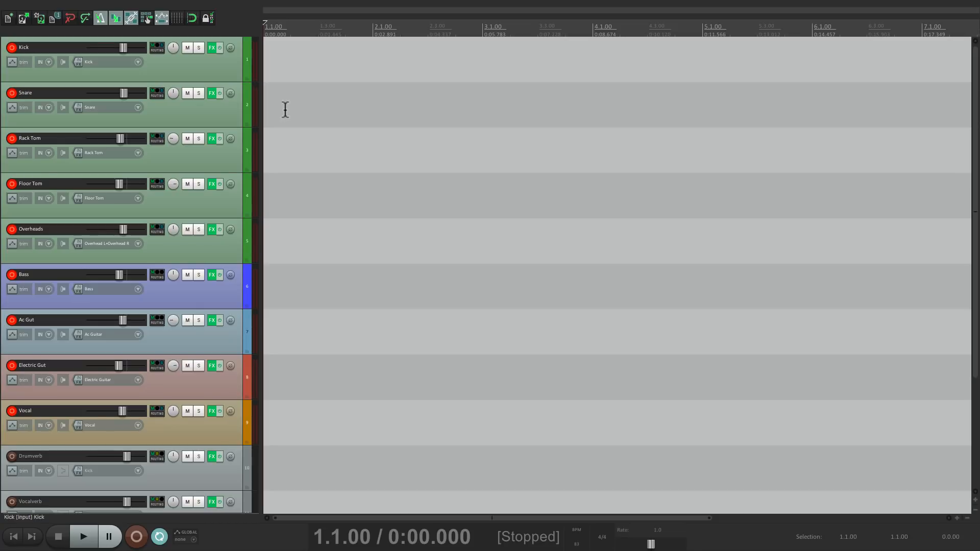
pyautogui.hotkey('ctrl', 'r')
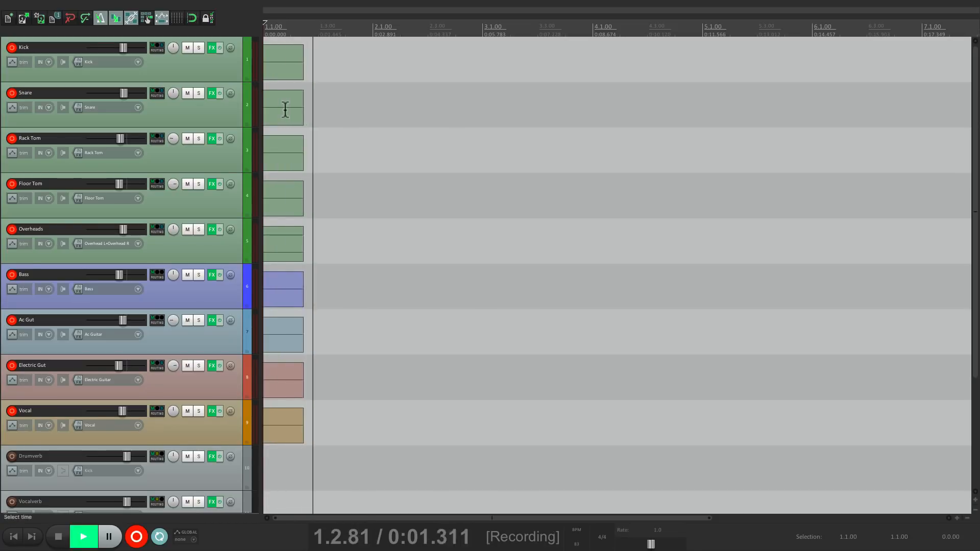
pyautogui.press('space')
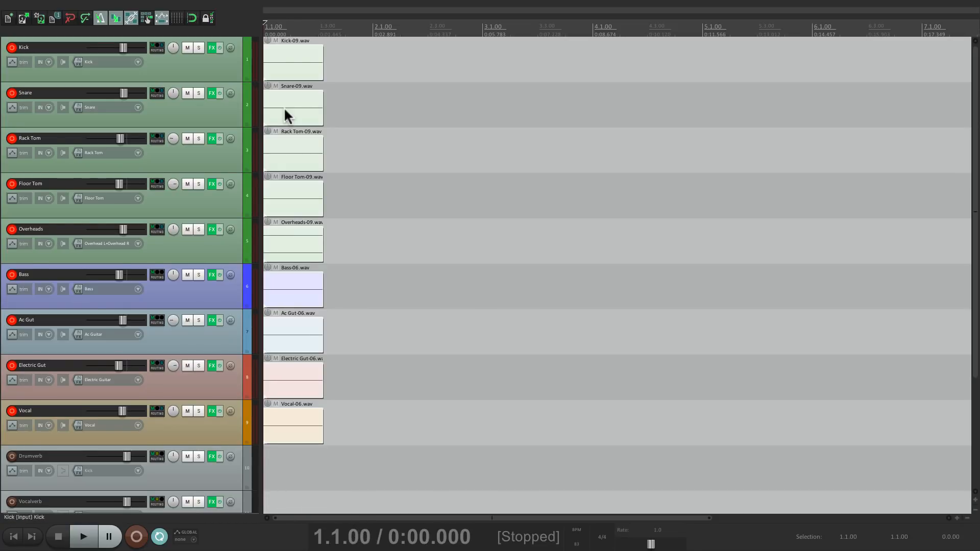
pyautogui.hotkey('ctrl', 'z')
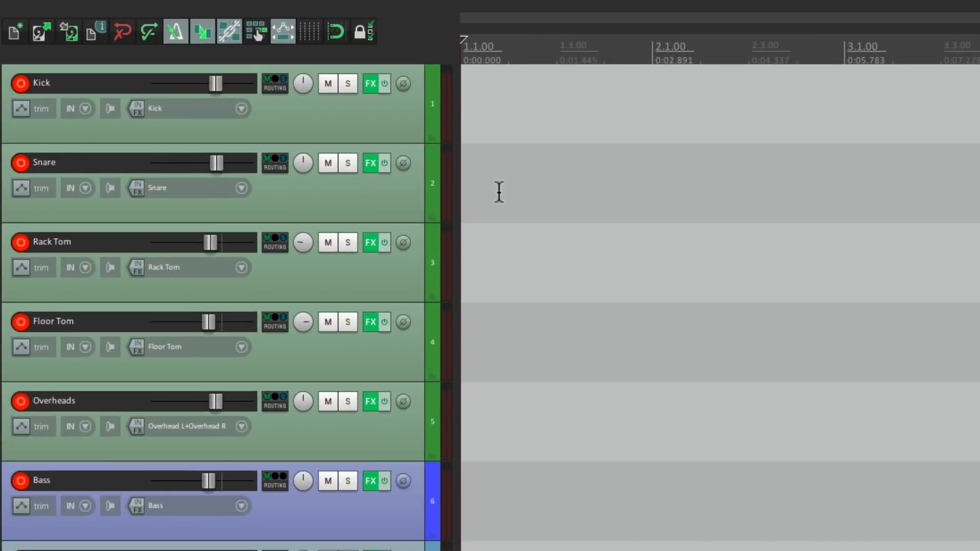
# Step: Turn off the metronome during playback in the metronome settings and close them
pyautogui.rightClick(130, 23)
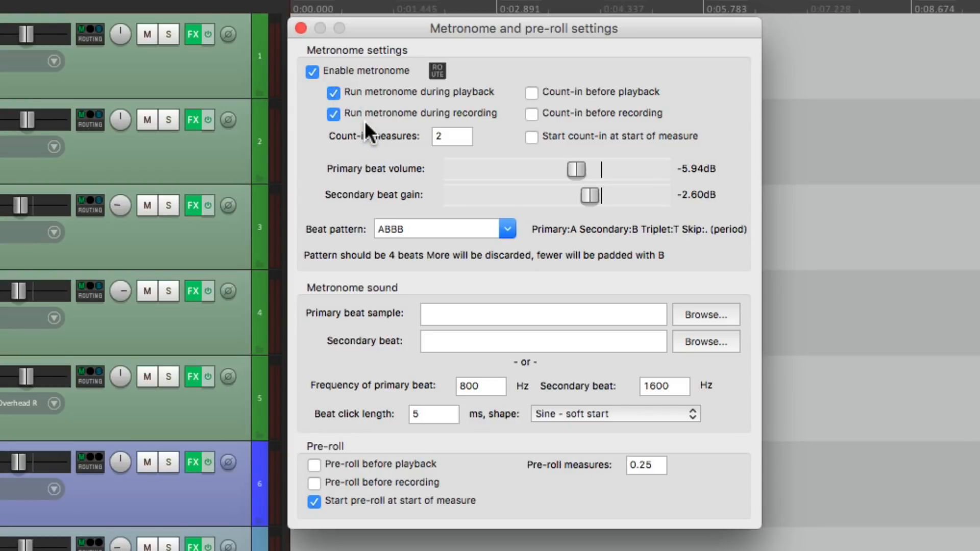
pyautogui.click(334, 92)
pyautogui.click(301, 28)
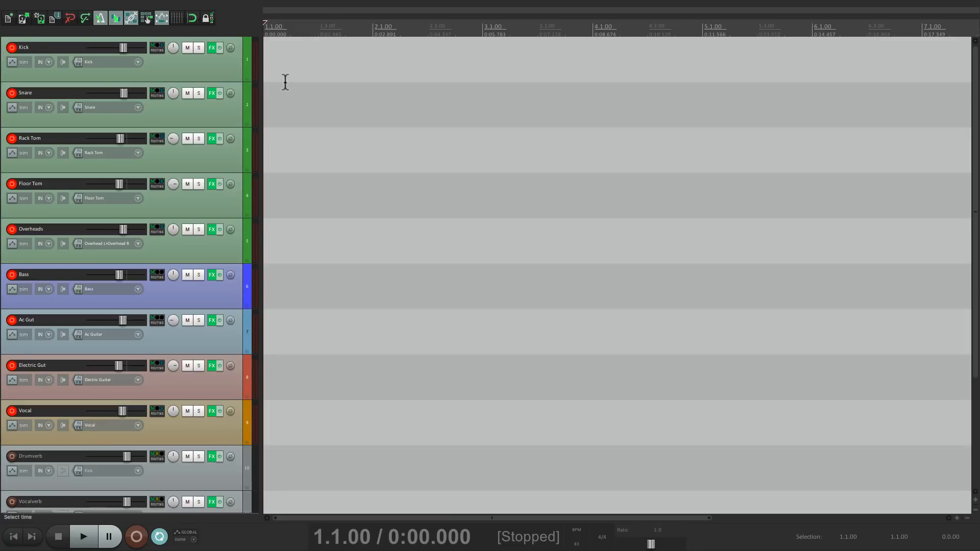
# Step: Check the click with brief playback, and record a test take of about two measures on the armed tracks
pyautogui.press('space')
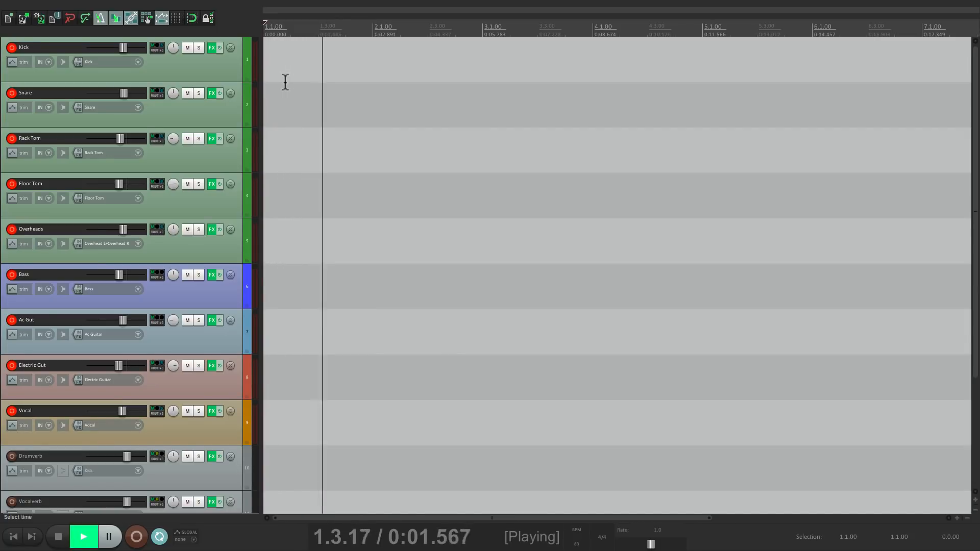
pyautogui.press('space')
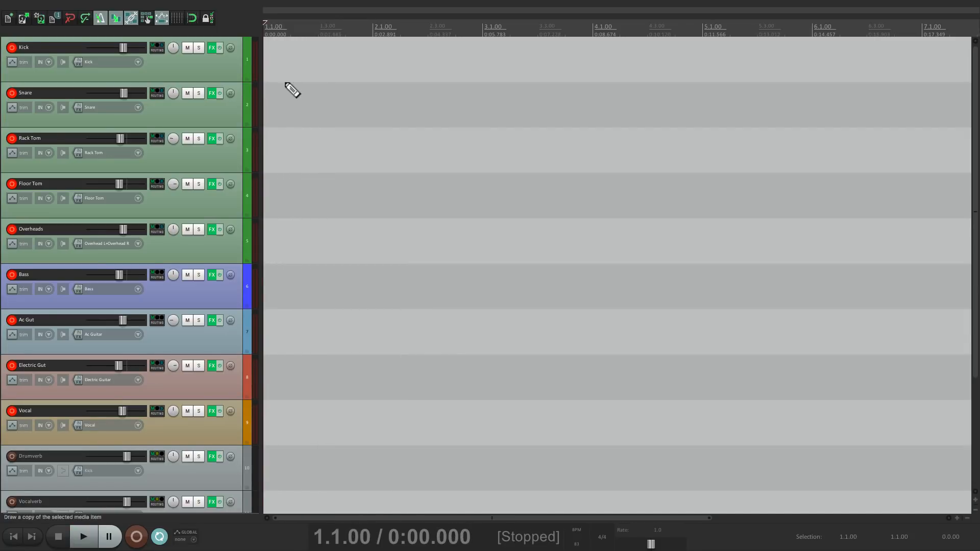
pyautogui.hotkey('ctrl', 'r')
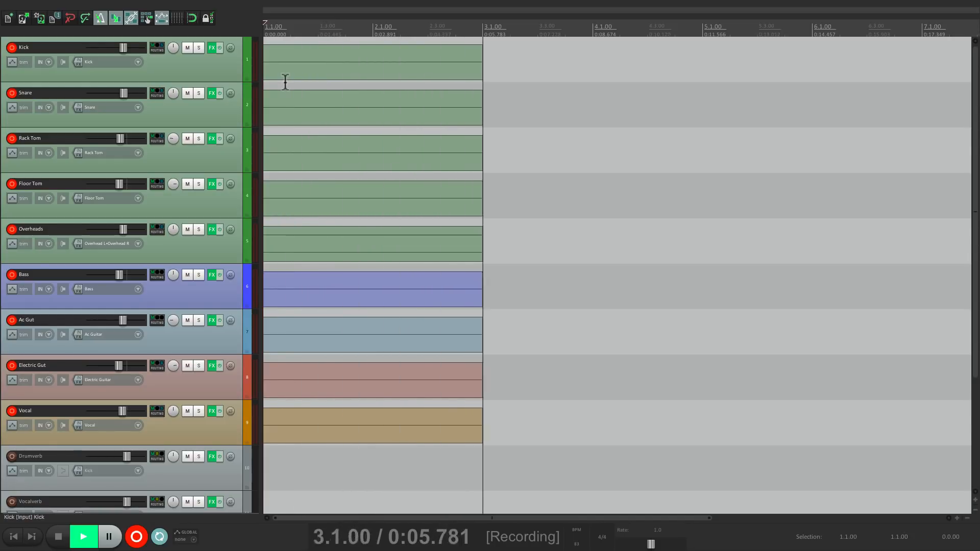
pyautogui.press('space')
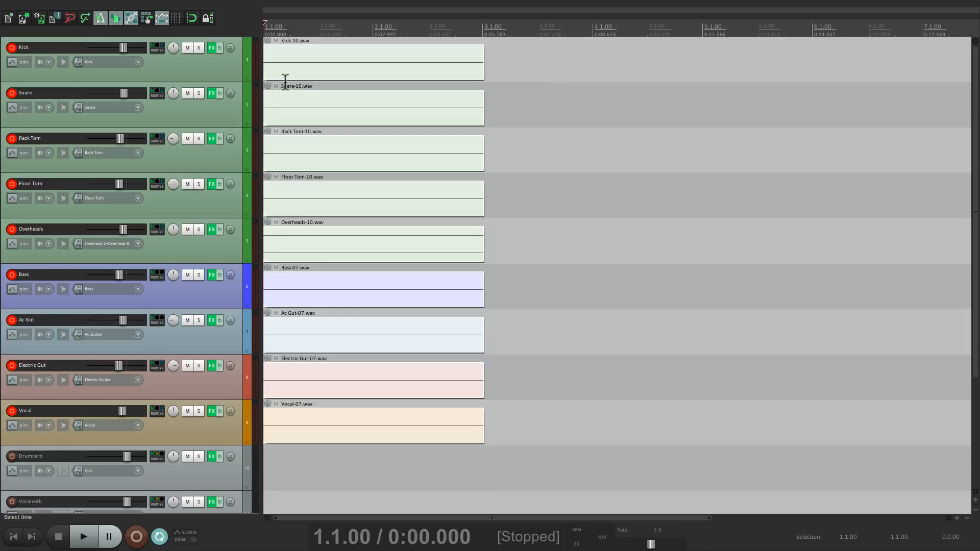